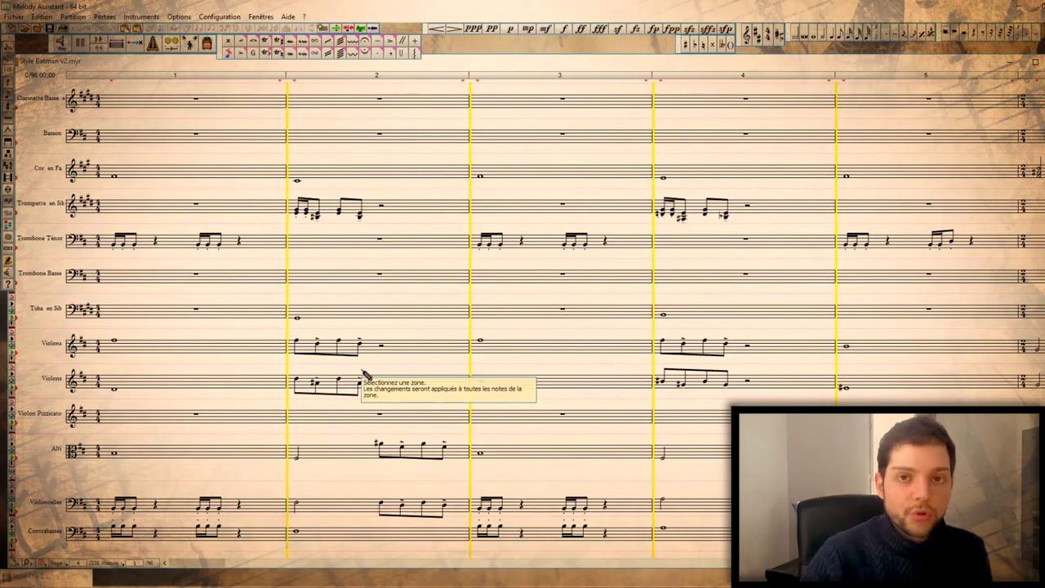
- Select measures 1 and 2 across the trumpet, tenor trombone, bass trombone and tuba staves
scroll(365, 373, up, 5)
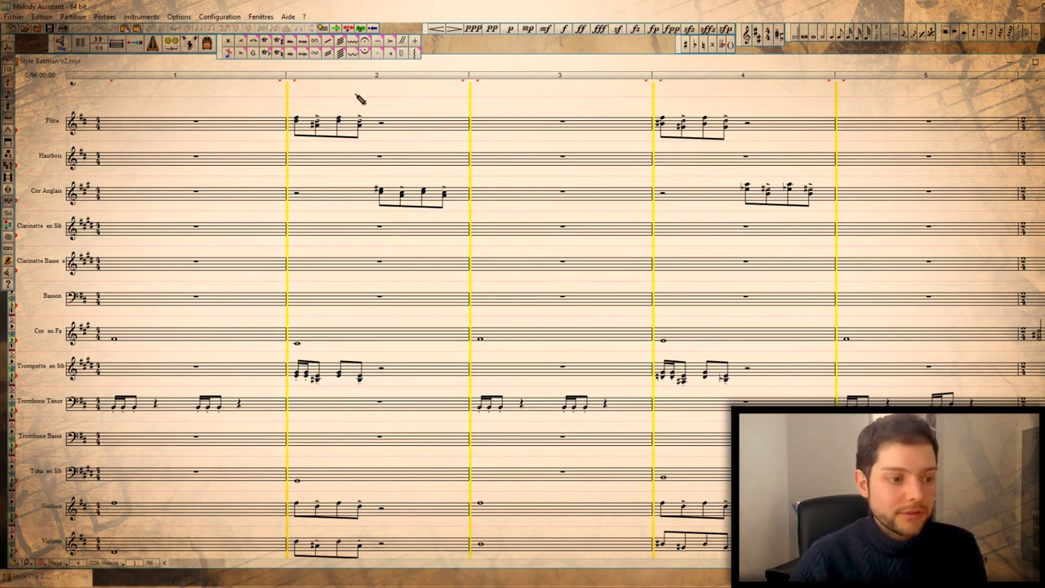
scroll(371, 395, down, 3)
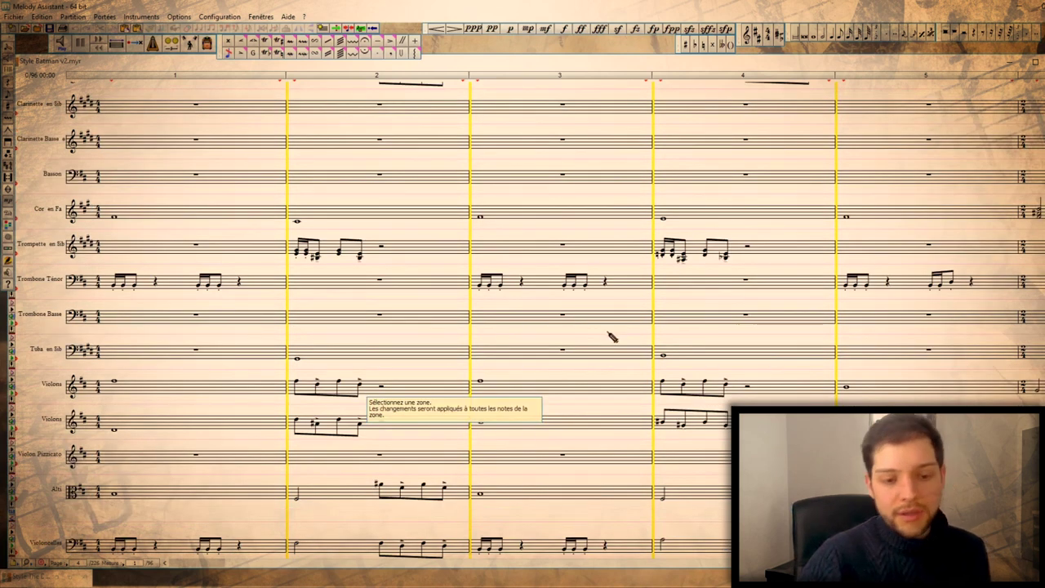
scroll(610, 336, up, 4)
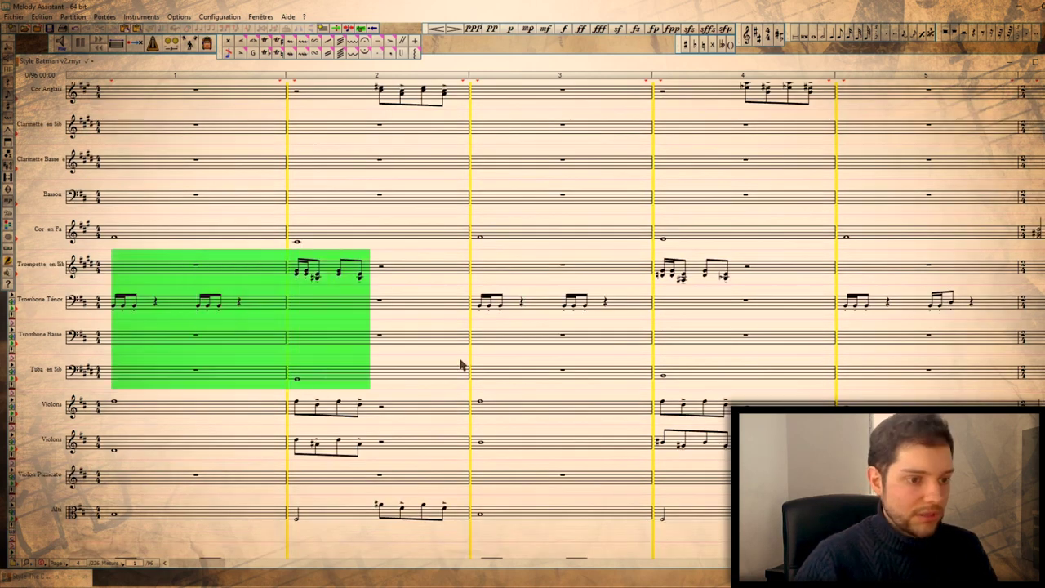
drag(460, 364, 472, 364)
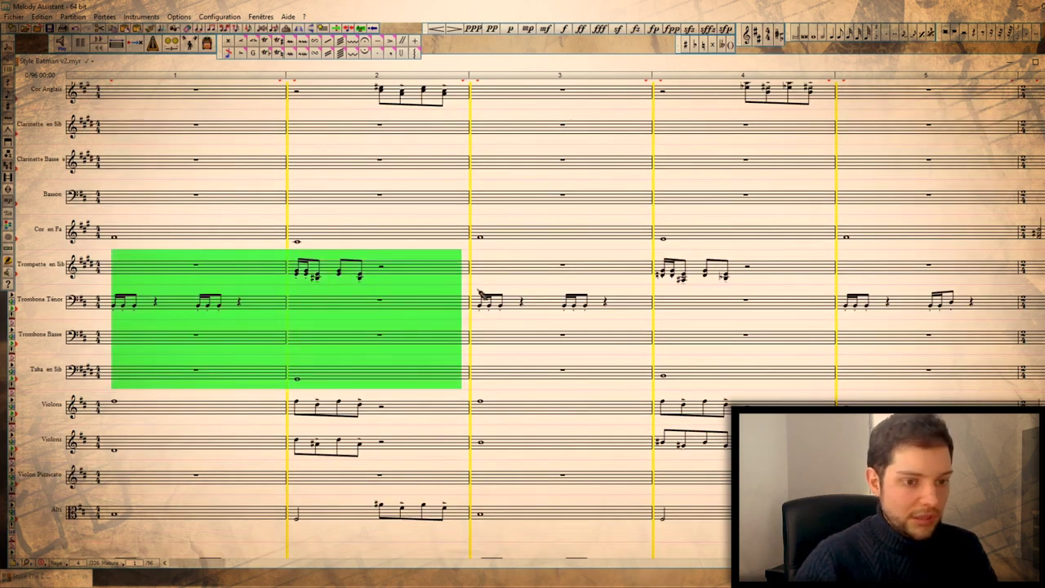
click(461, 283)
- Select measure 2 across the flute, oboe and English horn staves and play the passage
scroll(454, 291, up, 2)
scroll(455, 292, up, 1)
drag(279, 105, 480, 215)
click(349, 176)
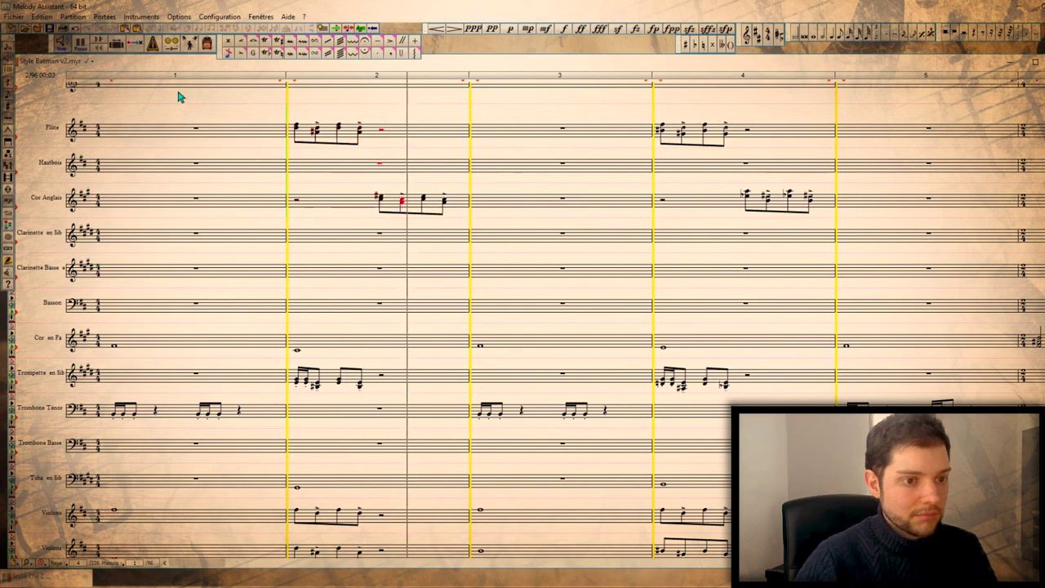
scroll(523, 273, down, 1)
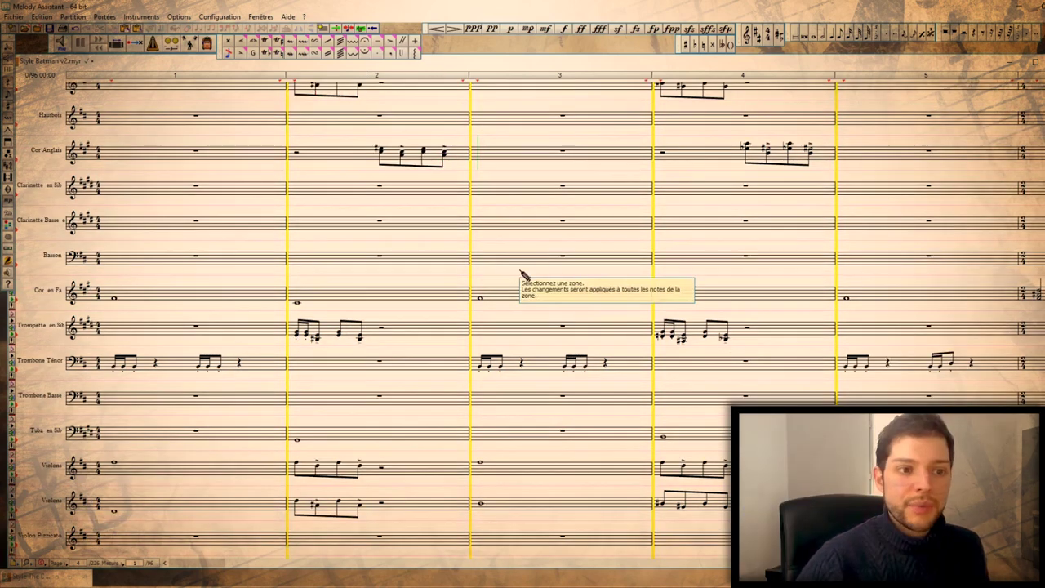
- Examine the string staves in the opening measures and play the score from measure 1
scroll(482, 308, down, 5)
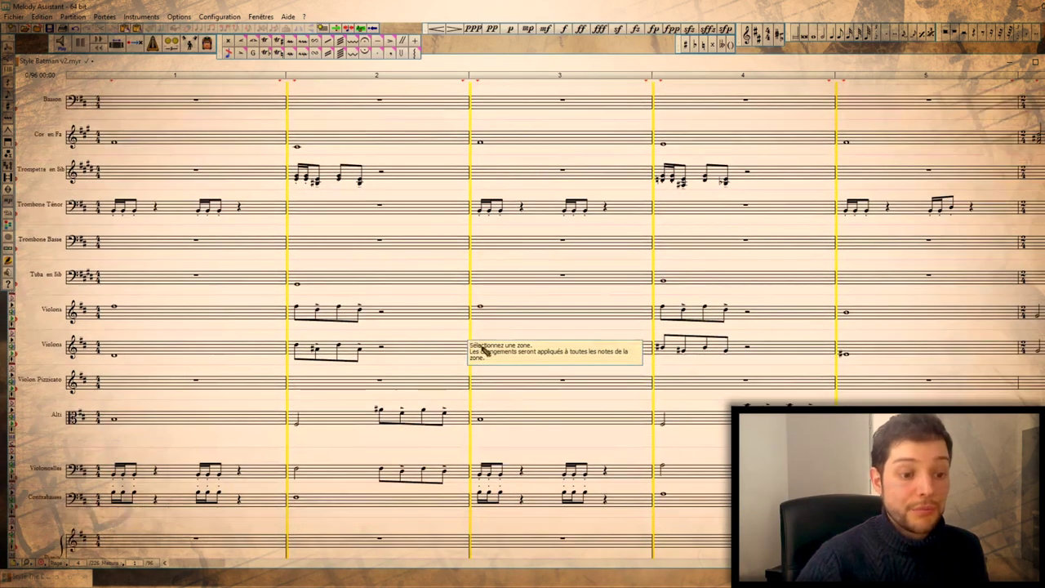
scroll(477, 406, down, 2)
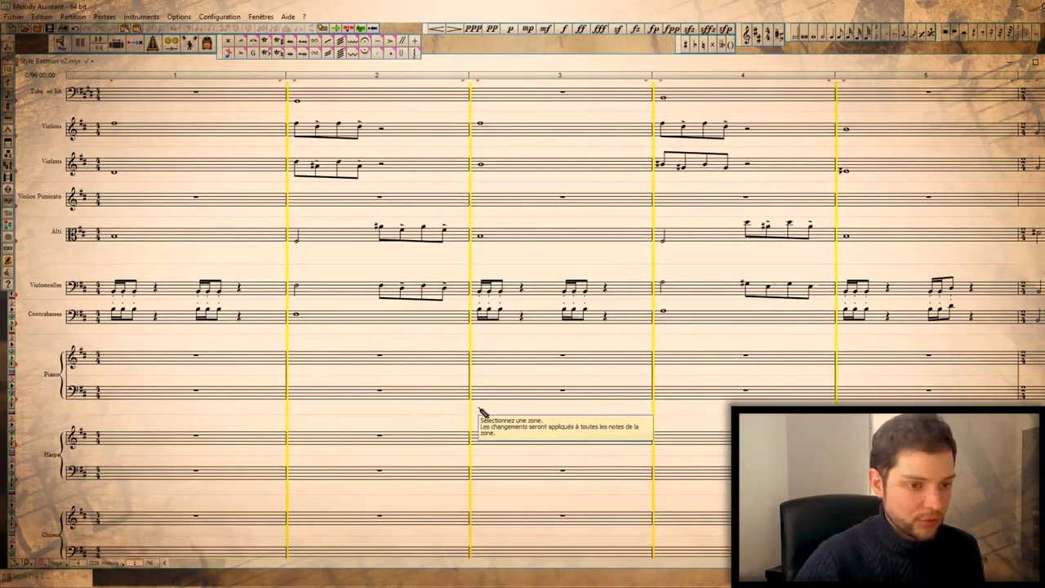
scroll(233, 343, up, 2)
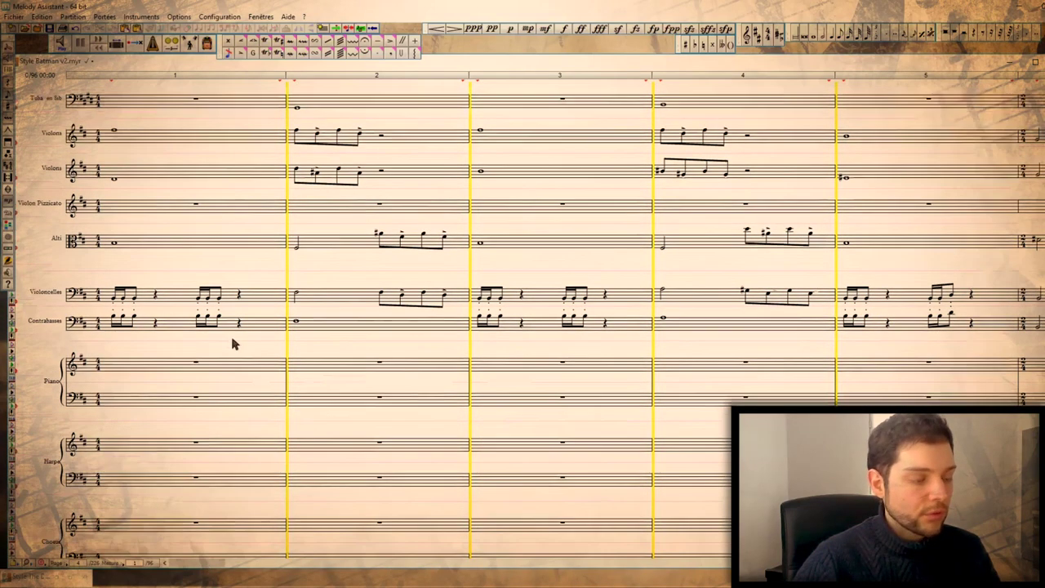
click(175, 87)
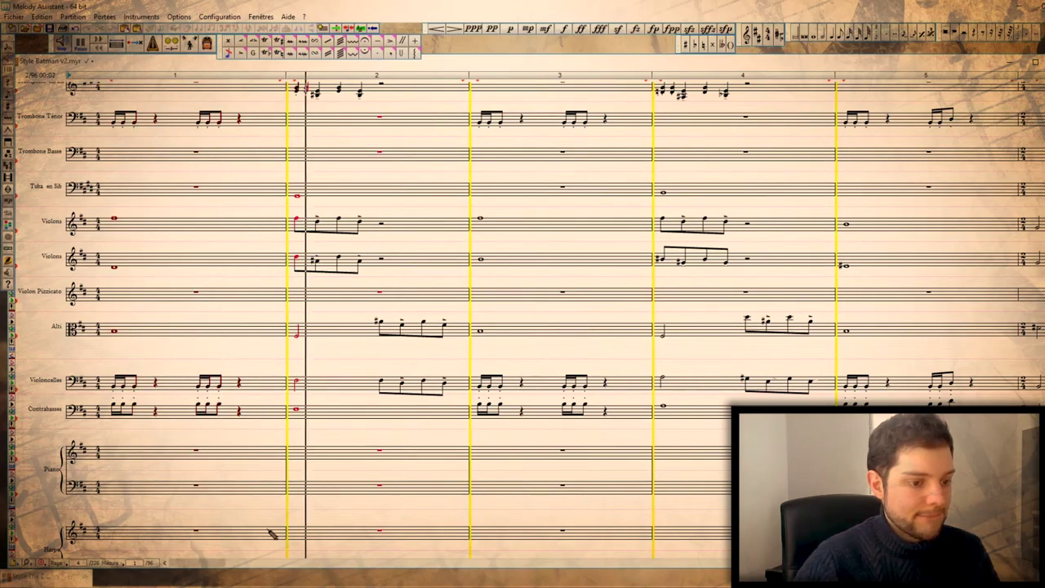
- Select the harp's rising run and held note in measures 5 and 6
scroll(537, 436, up, 3)
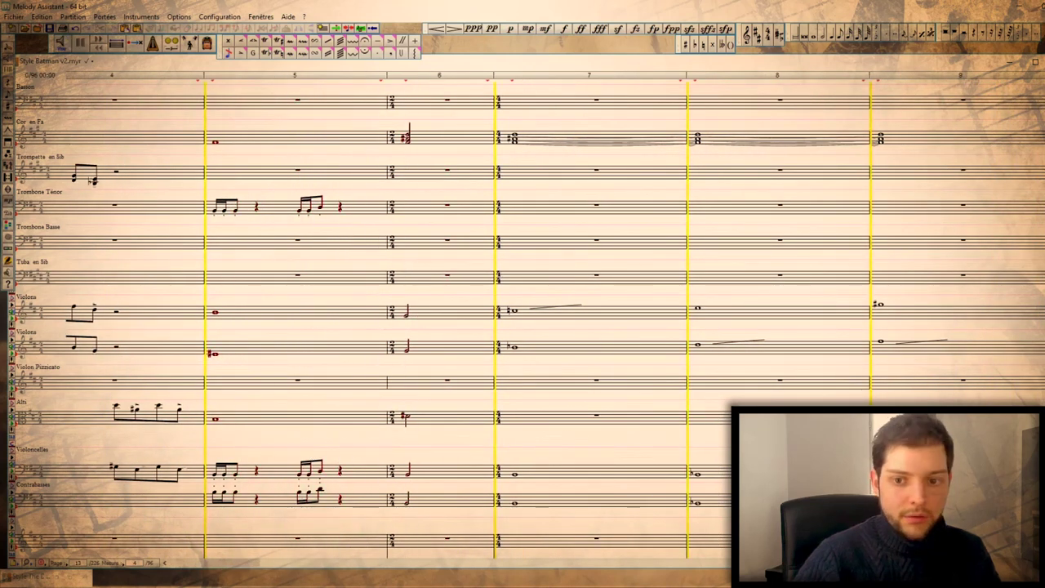
scroll(523, 327, down, 5)
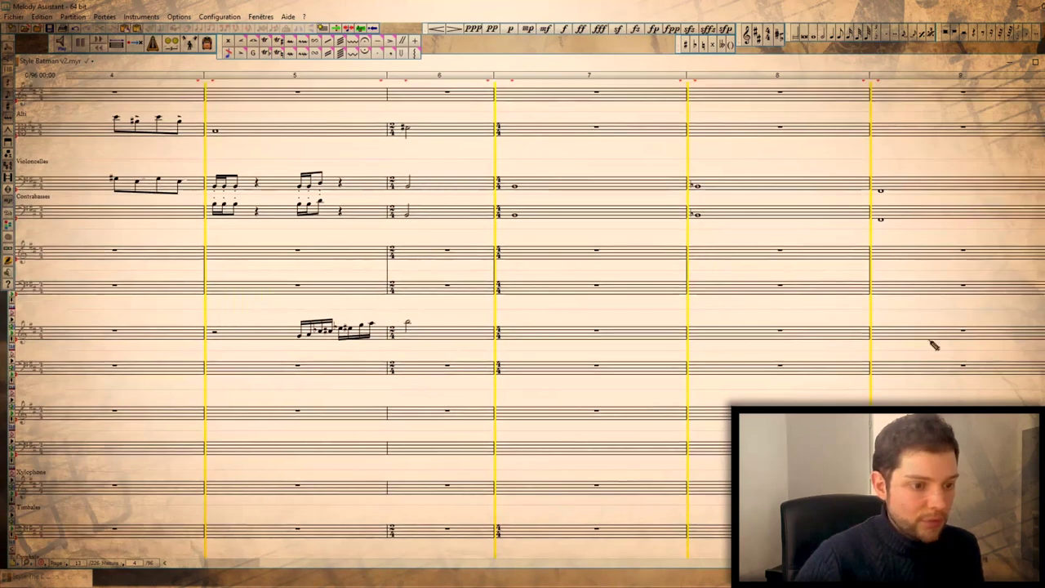
drag(279, 332, 468, 343)
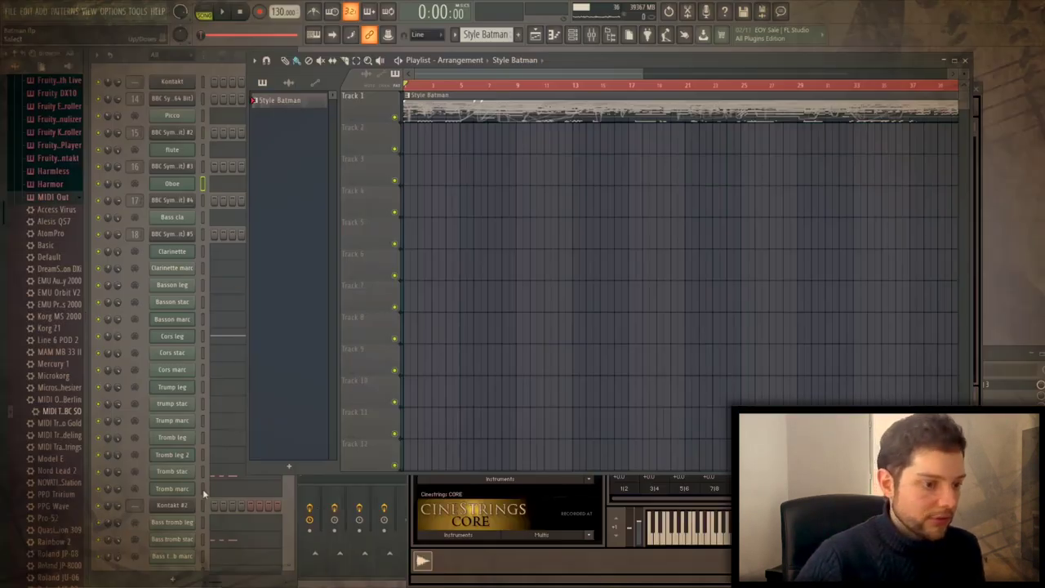
- Switch to FL Studio and play the Harp channel's rising run in the piano roll, continuing past measure 8
scroll(203, 488, down, 3)
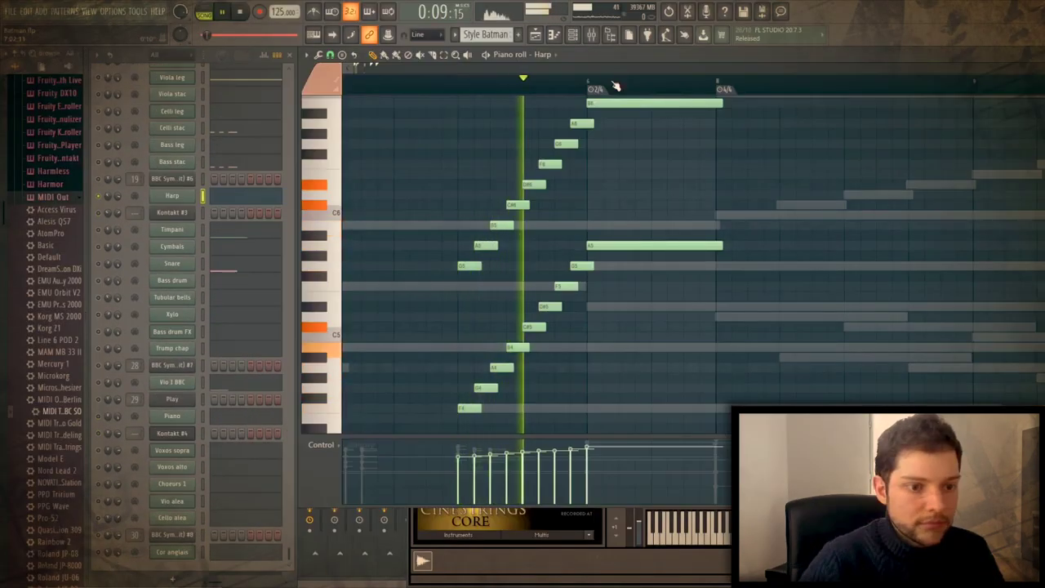
key(space)
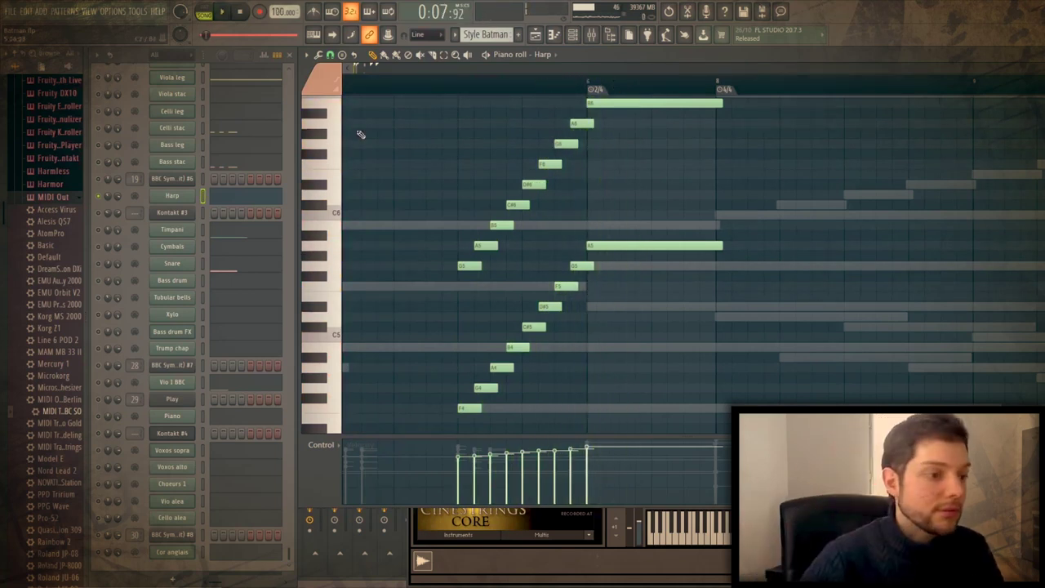
key(space)
drag(359, 69, 360, 68)
scroll(805, 189, up, 3)
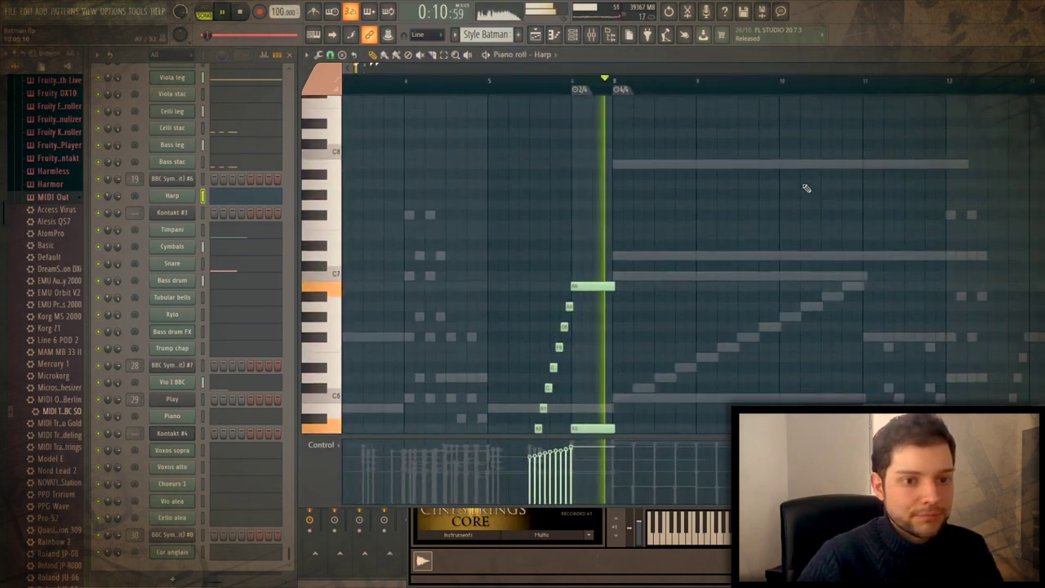
scroll(709, 168, down, 2)
scroll(628, 74, right, 3)
scroll(626, 73, left, 2)
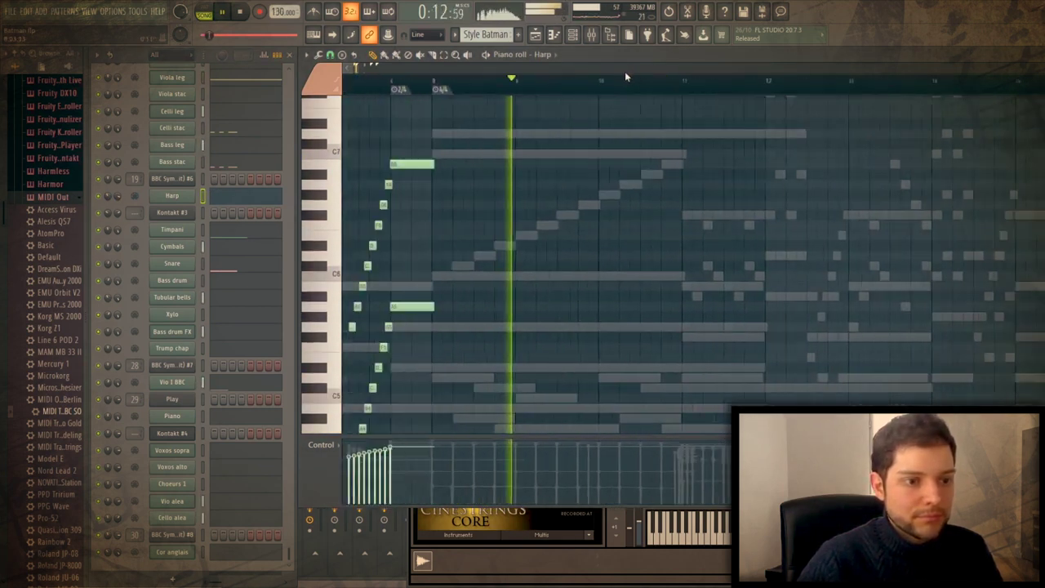
- Open the Vio alea channel's piano roll and play its long C6 and C7 notes with the other channels muted
click(233, 502)
key(space)
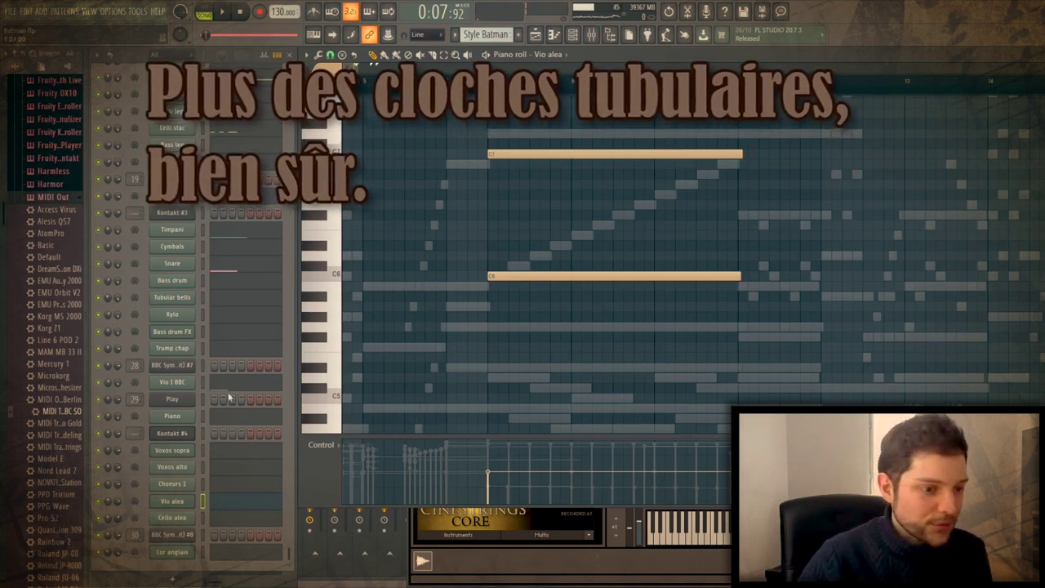
key(space)
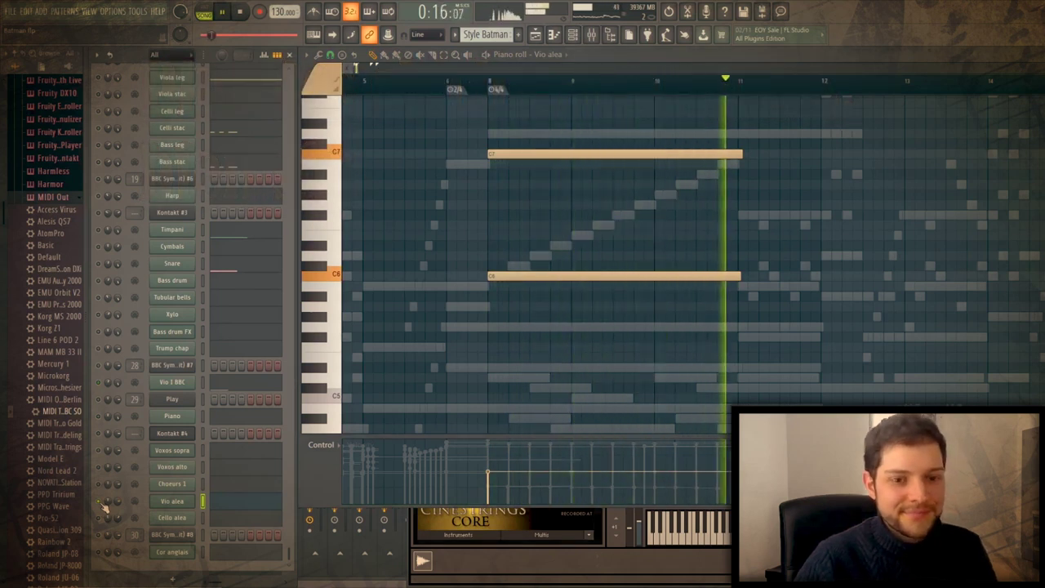
key(space)
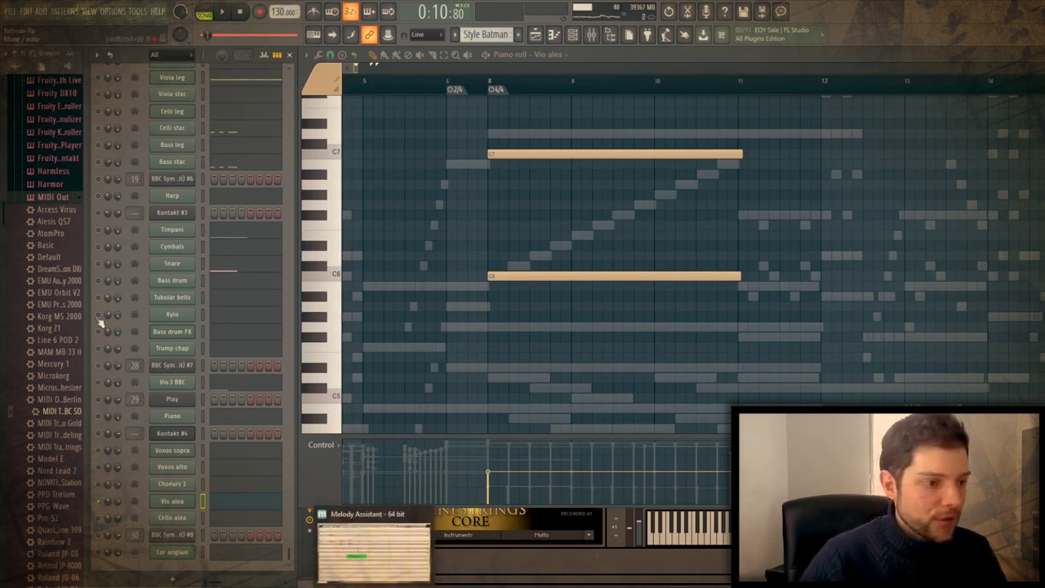
- Switch back to Melody Assistant and examine the horn and violin staves from measure 6 to measure 10
key(alt+Tab)
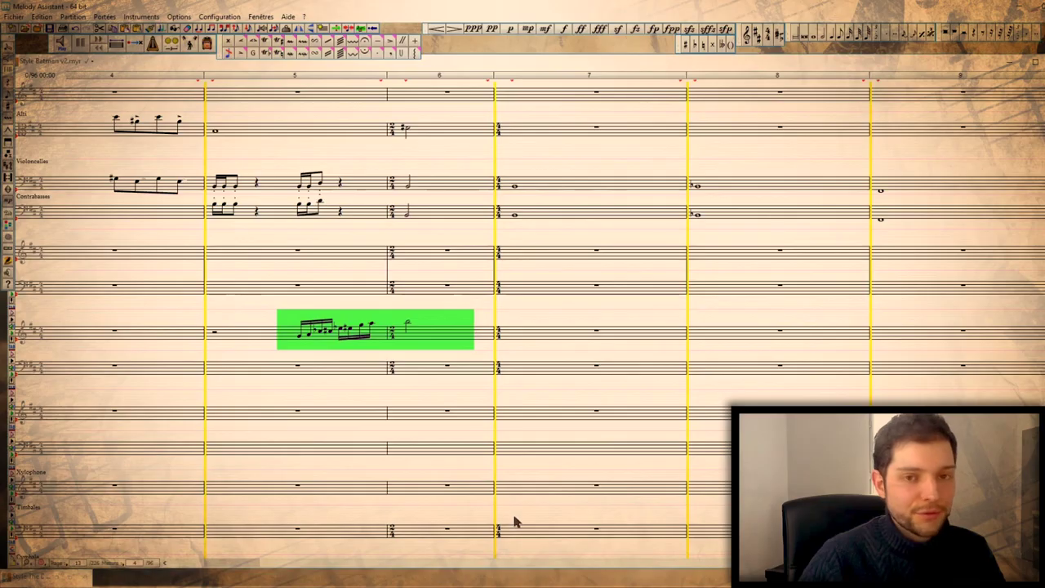
scroll(547, 214, up, 6)
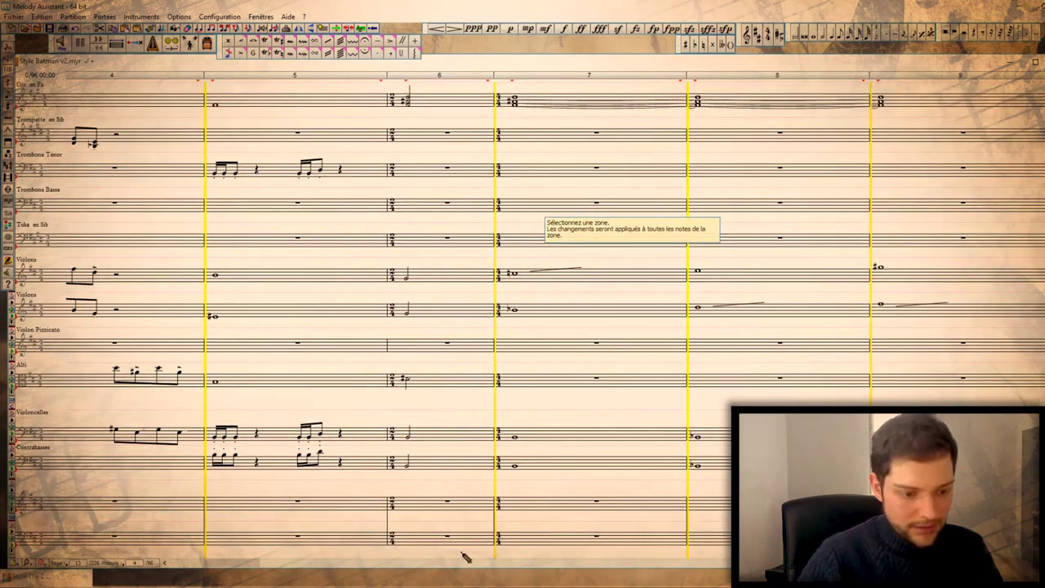
drag(246, 565, 263, 564)
scroll(478, 424, up, 6)
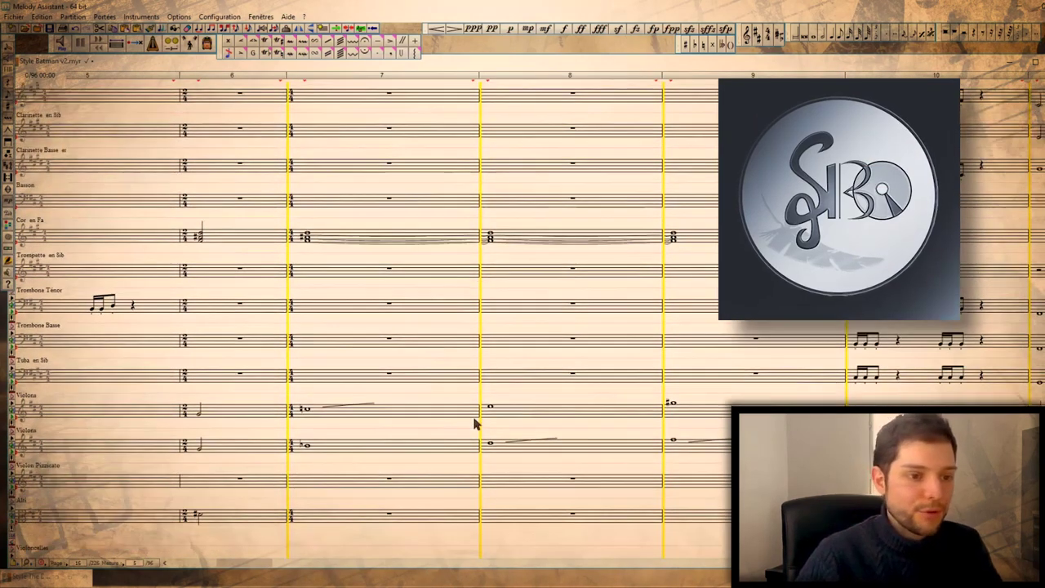
scroll(478, 424, down, 3)
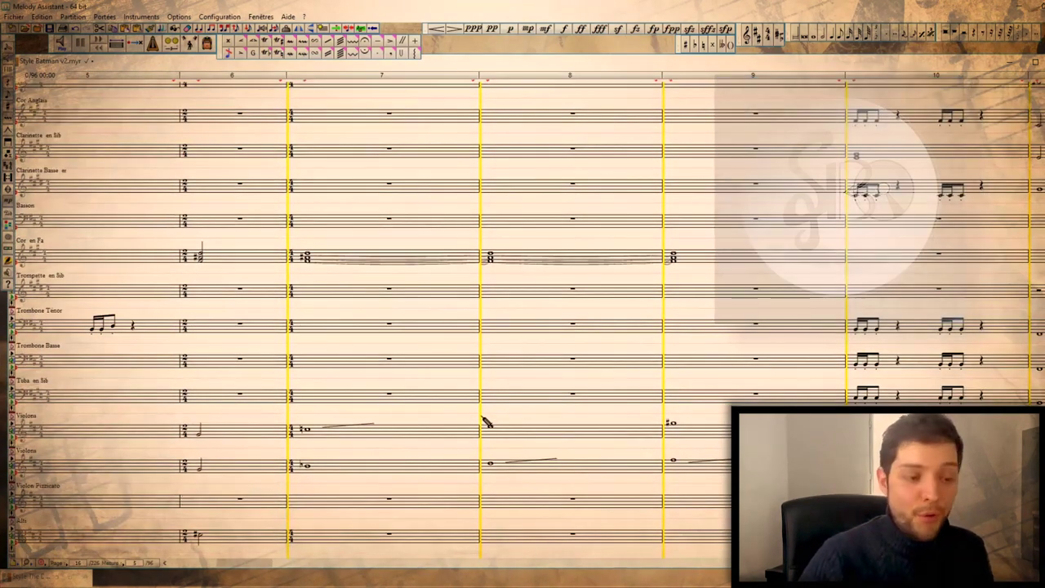
scroll(621, 528, right, 3)
drag(280, 564, 293, 564)
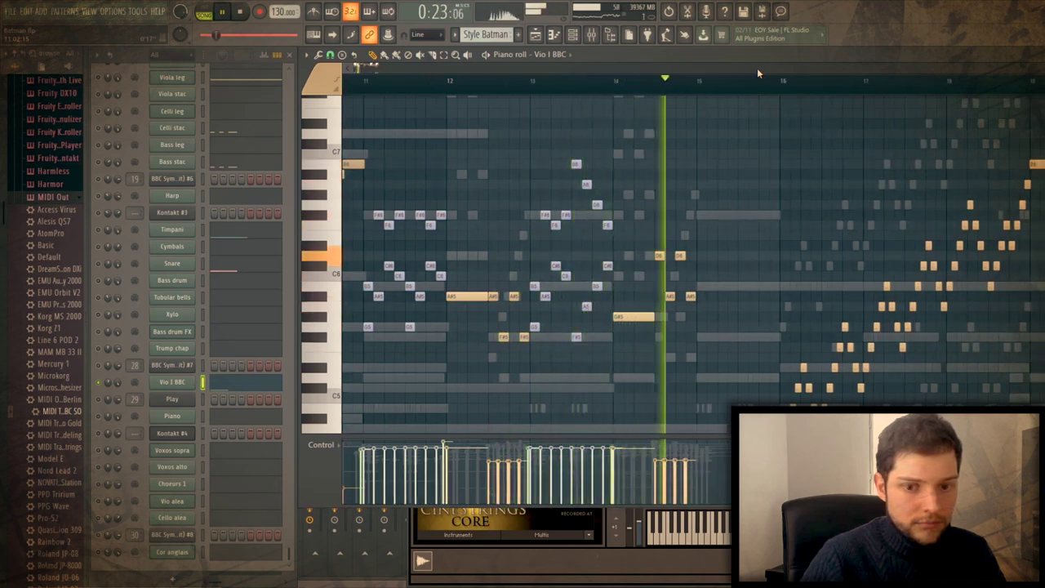
- Play the Vio I BBC channel alone in the FL Studio piano roll through its ascending run into measure 19
scroll(621, 172, down, 3)
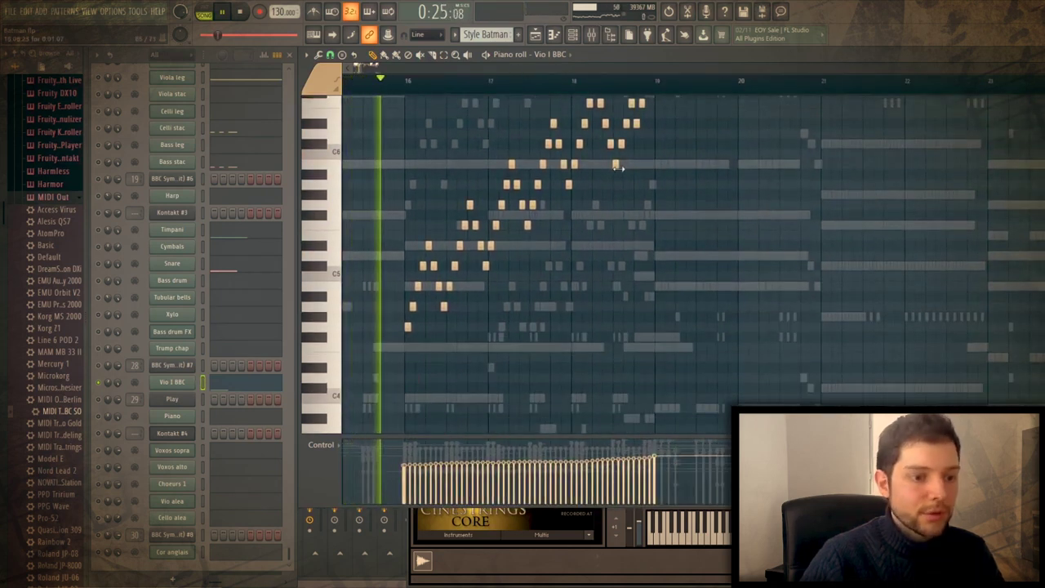
scroll(496, 81, up, 2)
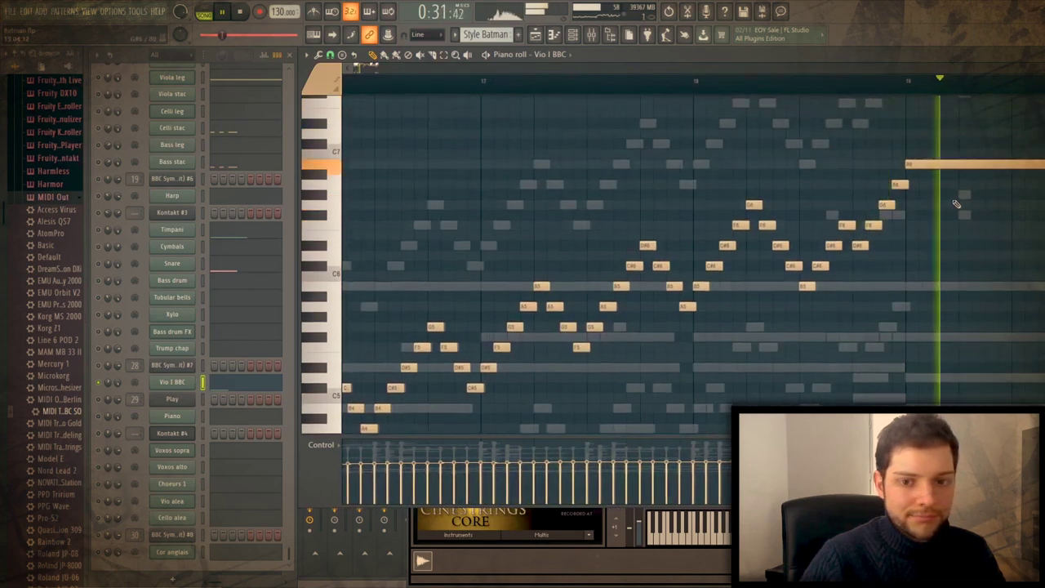
key(space)
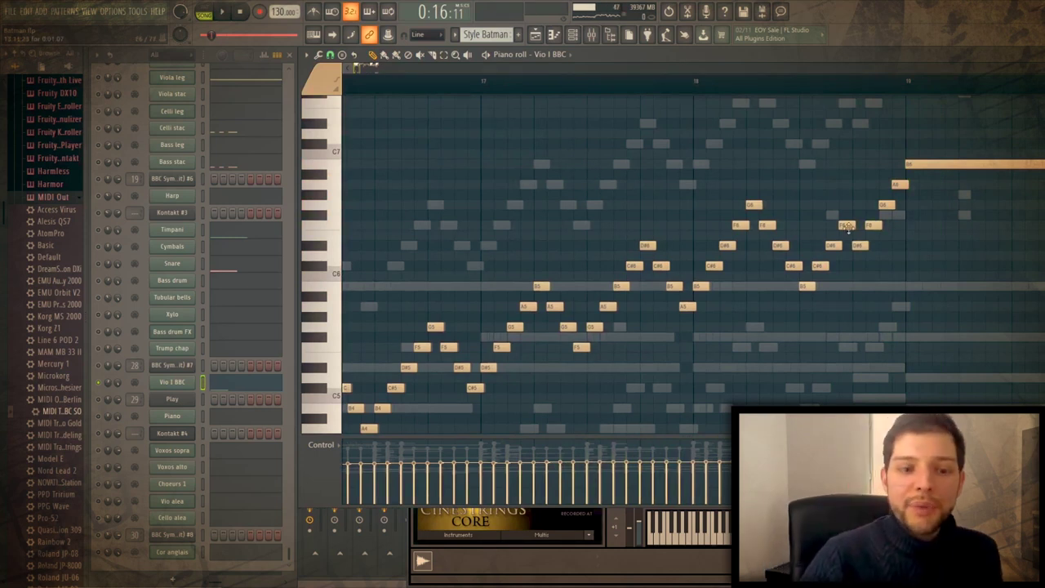
- Play the full arrangement from the end of the violin run into the held note at measure 19, and stop playback
scroll(386, 72, down, 2)
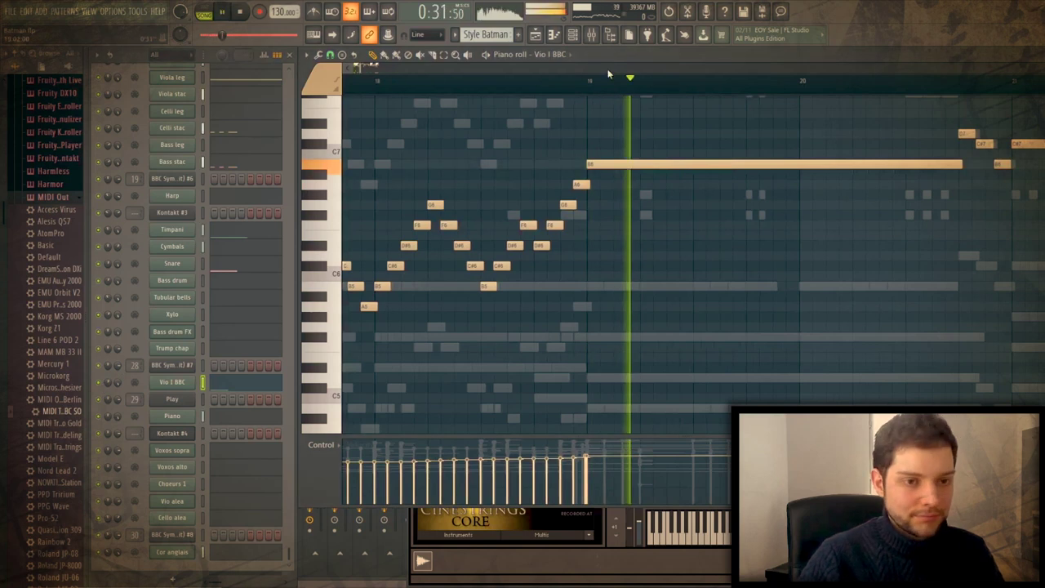
scroll(609, 68, down, 2)
scroll(610, 68, up, 2)
scroll(626, 88, down, 2)
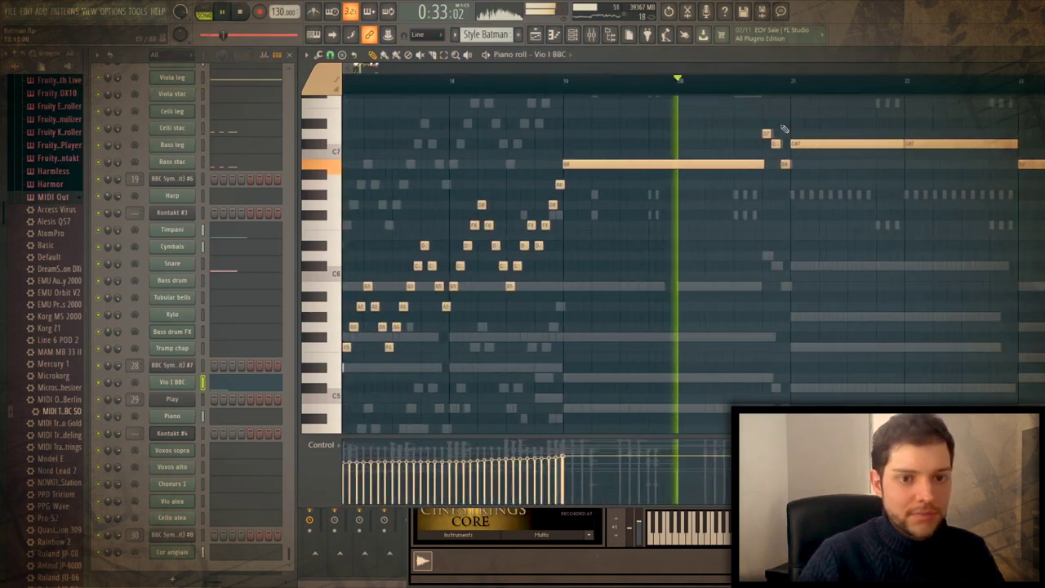
scroll(816, 147, up, 5)
key(space)
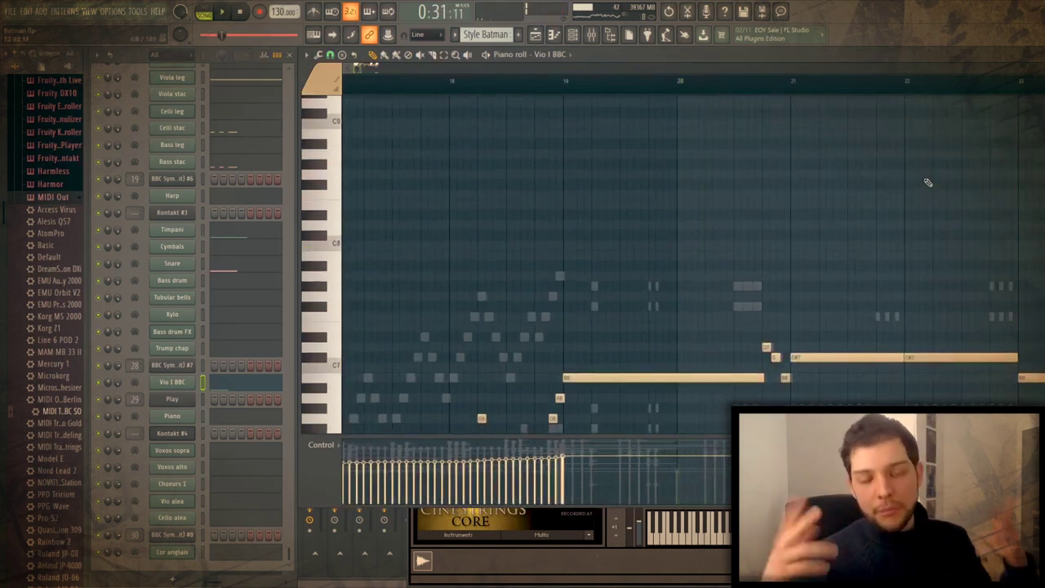
- Replay the full arrangement from measure 19 through the long high violin notes of measures 21 and 22
scroll(880, 73, right, 2)
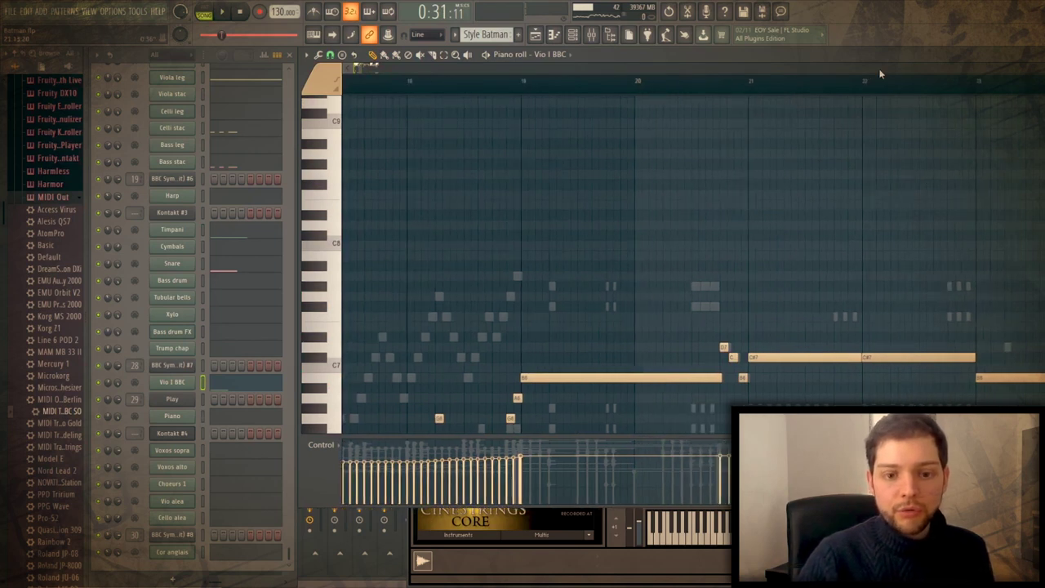
scroll(847, 205, down, 3)
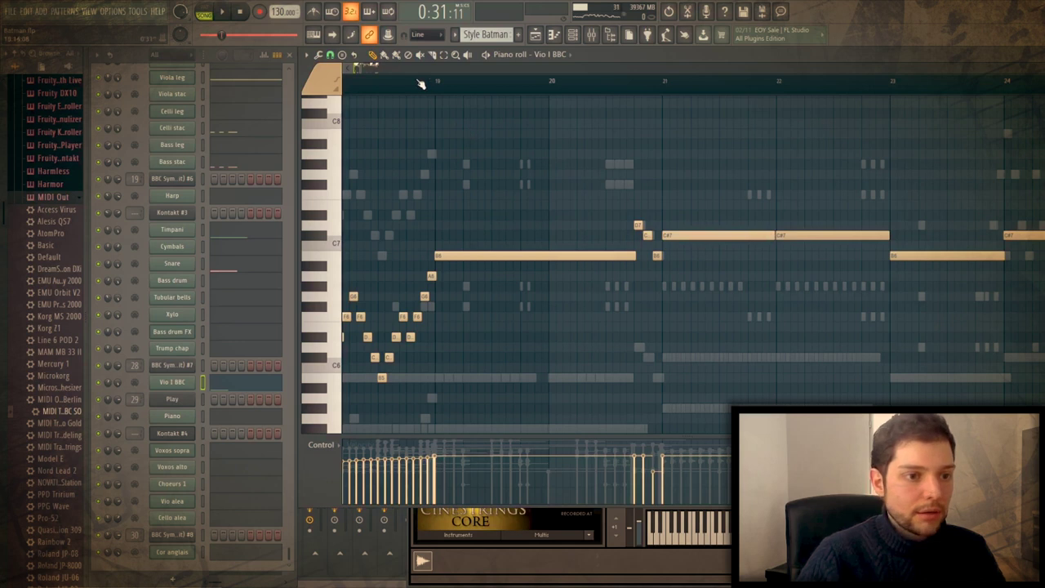
key(space)
scroll(548, 171, down, 4)
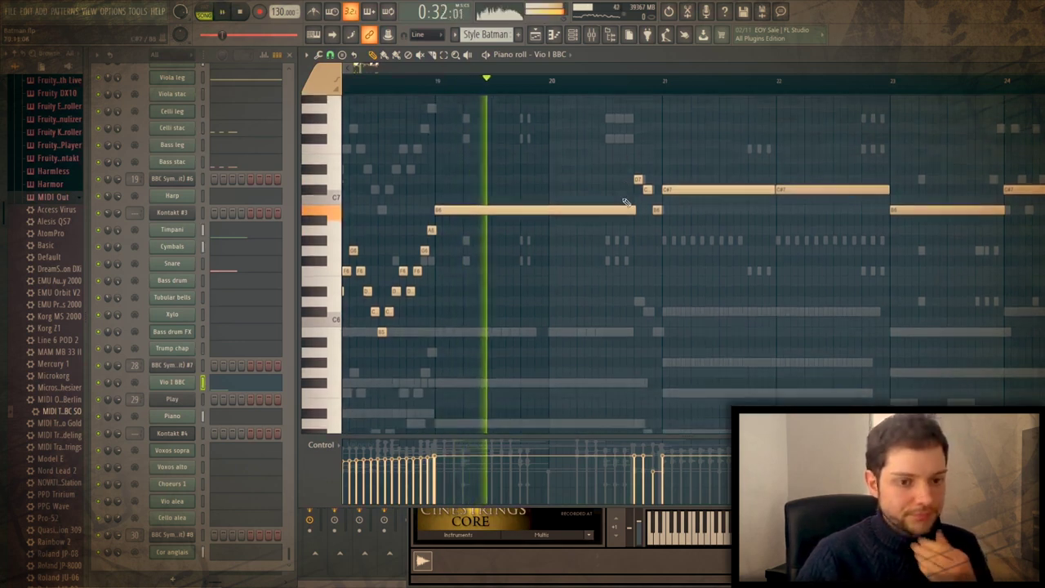
scroll(624, 204, up, 1)
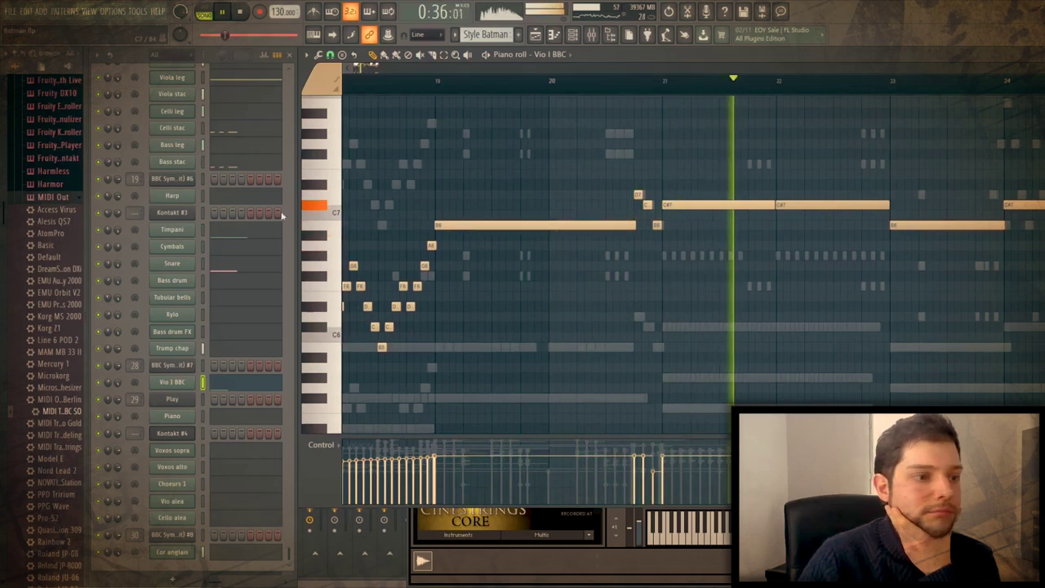
- Show the Viola stac channel in the piano roll while the arrangement plays on to measure 27
scroll(233, 214, up, 3)
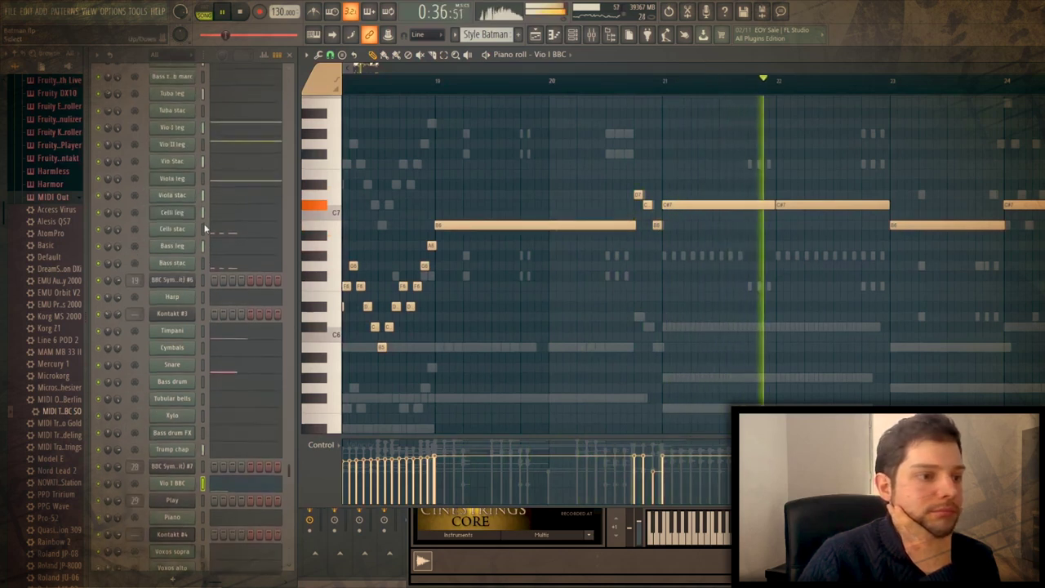
click(264, 196)
scroll(727, 304, down, 2)
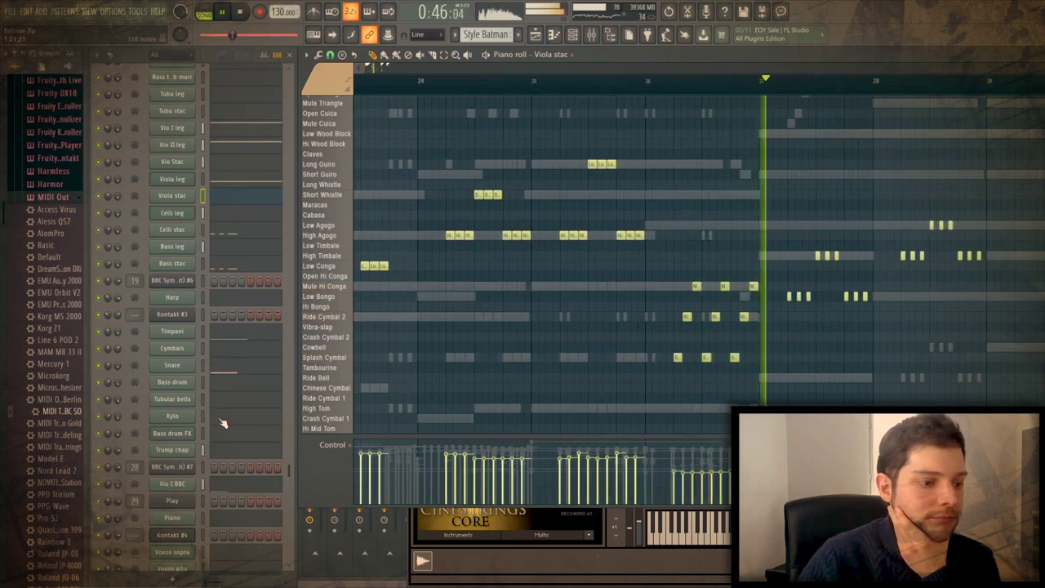
- Show the Clarinette channel in the piano roll and play the arrangement from measure 21
click(221, 484)
scroll(776, 68, down, 2)
scroll(742, 259, up, 7)
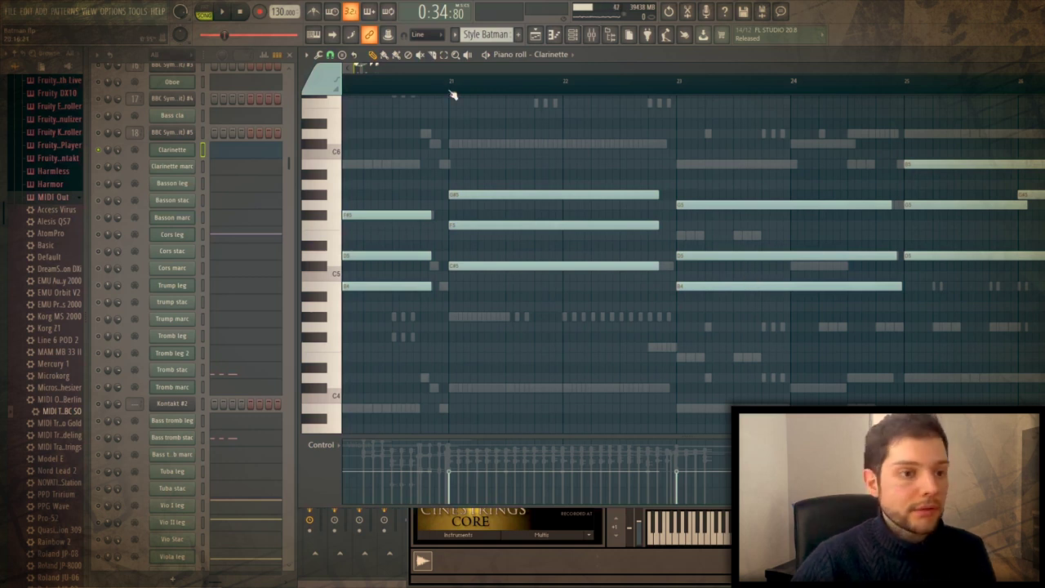
key(space)
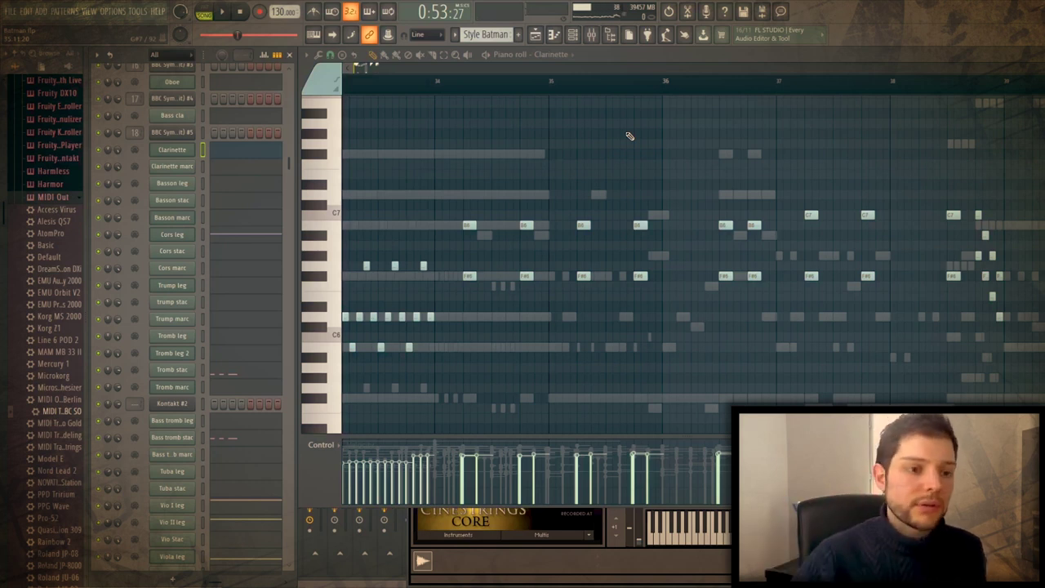
- Switch to Melody Assistant and examine the woodwind and brass staves in measures 18 to 21
scroll(612, 275, down, 3)
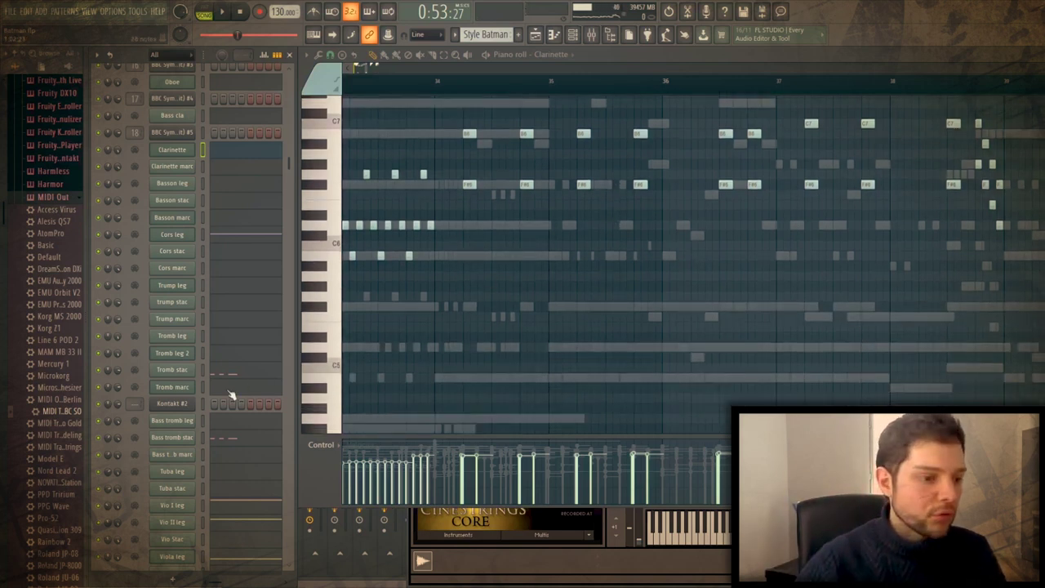
scroll(231, 396, down, 5)
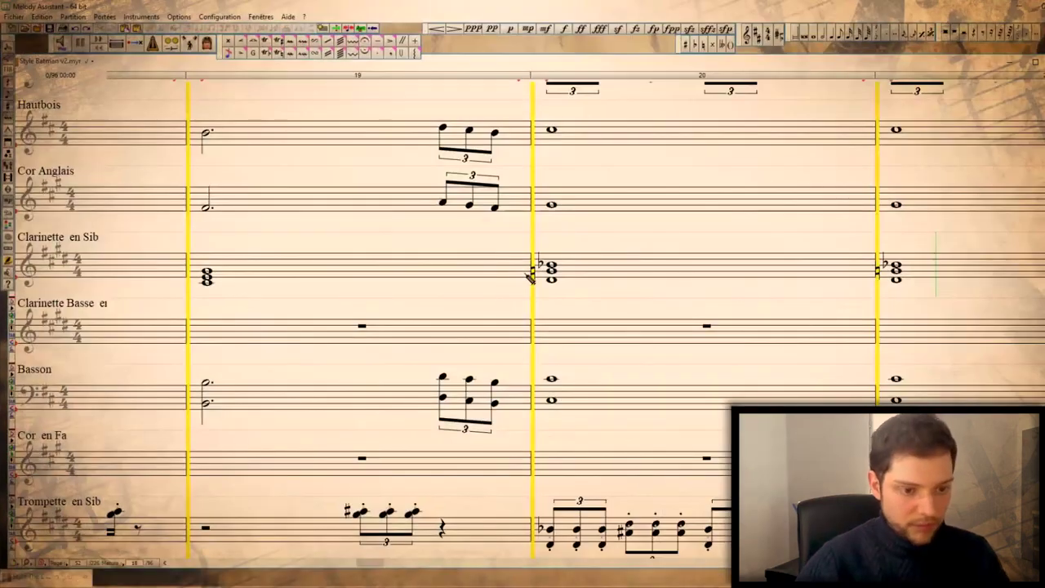
scroll(529, 276, down, 3)
scroll(618, 314, down, 4)
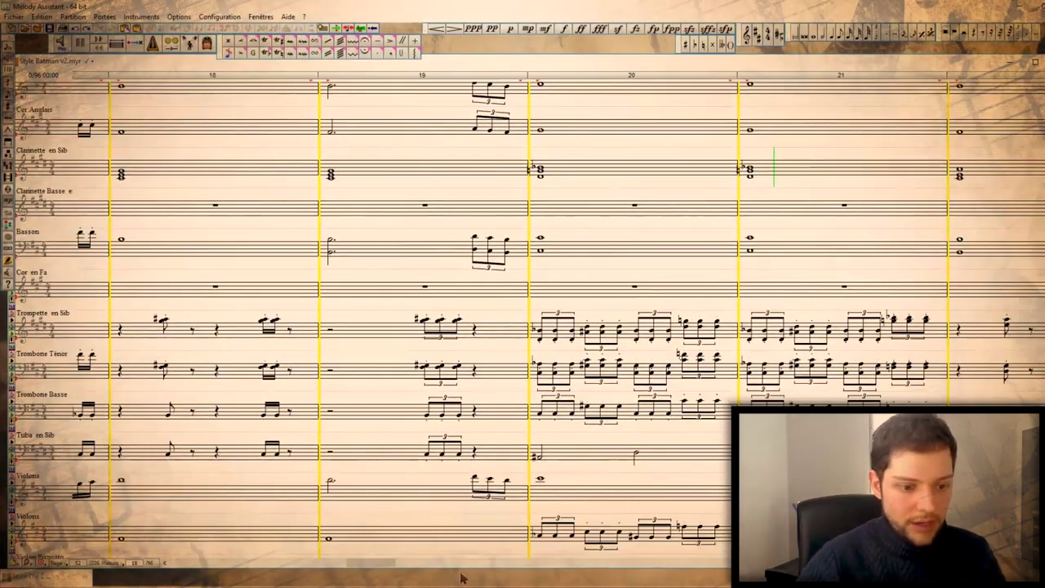
- Go to measure 33 of the score and highlight the staves from Basson down to Tuba en Sib
key(space)
scroll(809, 400, up, 5)
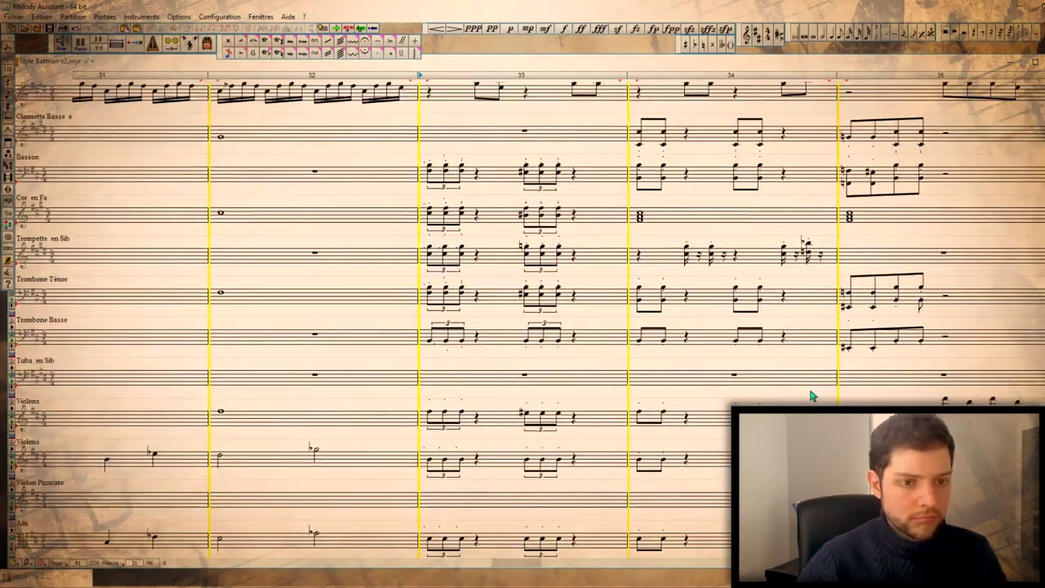
key(space)
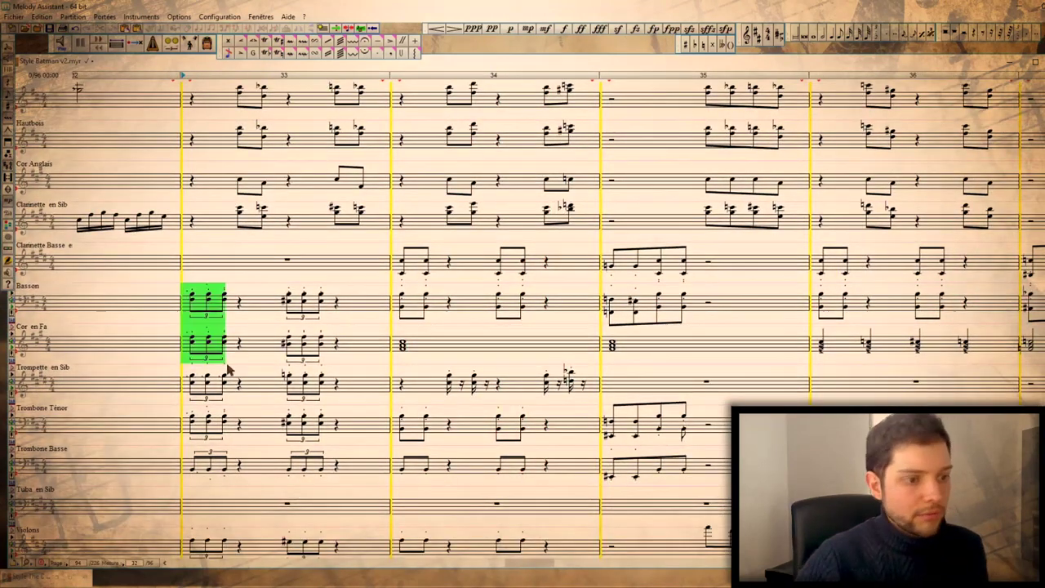
drag(86, 316, 123, 487)
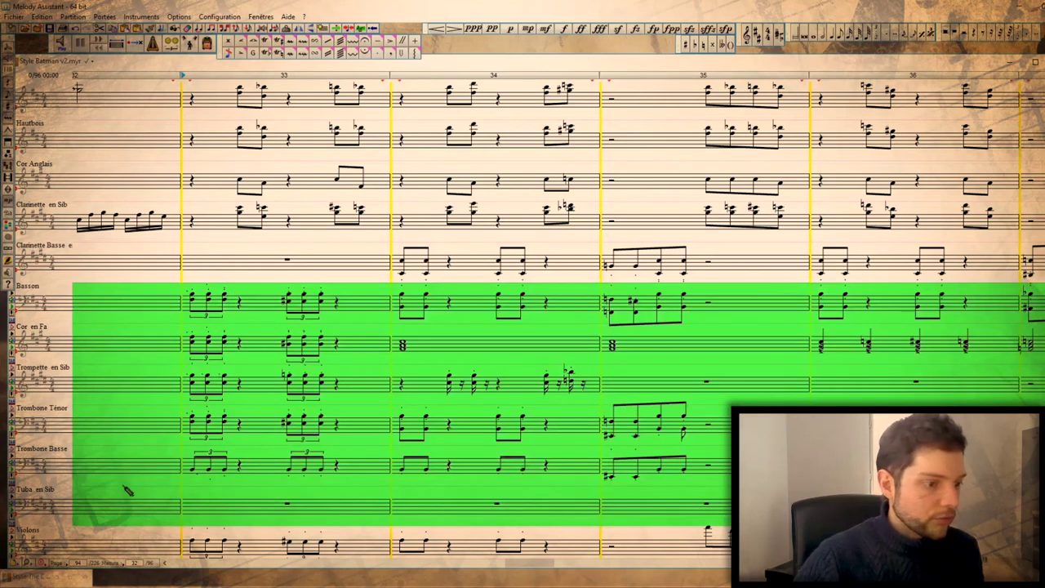
click(124, 487)
- Highlight the second triplet of measure 33 from Basson to Trombone Basse, and the first trumpet figure in measure 34
scroll(247, 431, up, 1)
scroll(249, 437, up, 1)
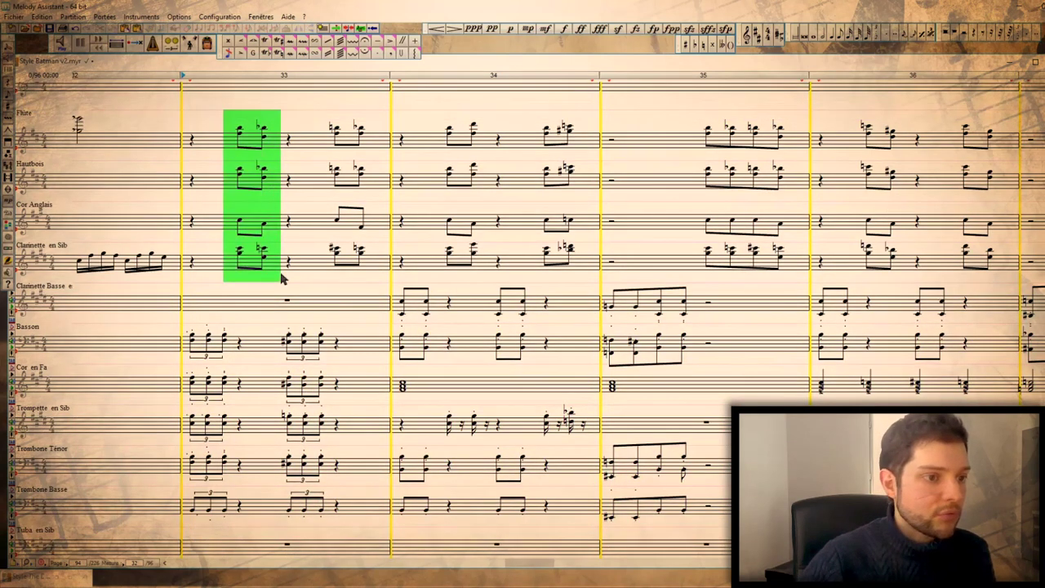
drag(285, 337, 316, 510)
scroll(424, 392, down, 1)
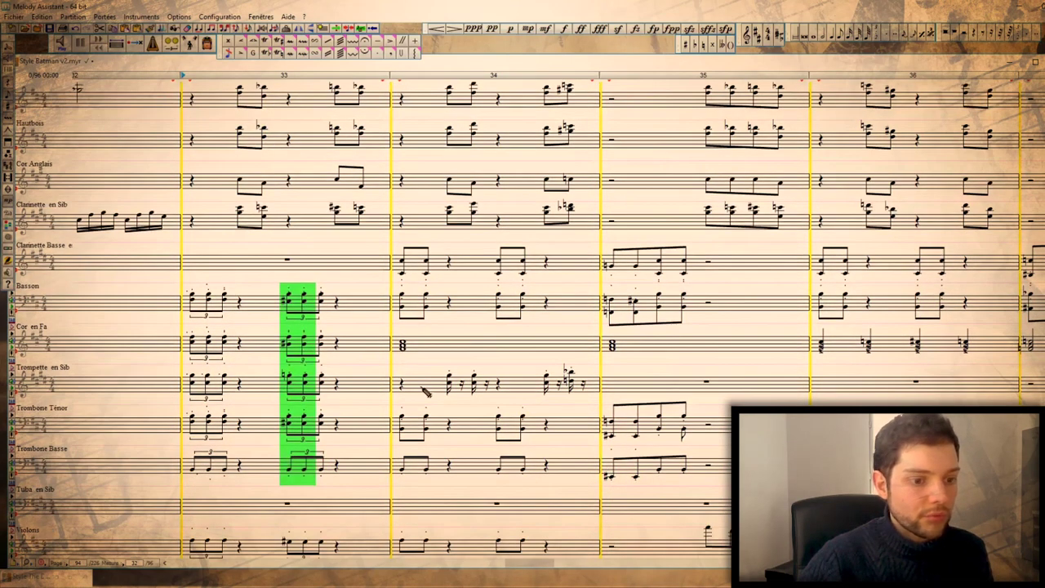
scroll(528, 400, down, 1)
drag(445, 347, 500, 347)
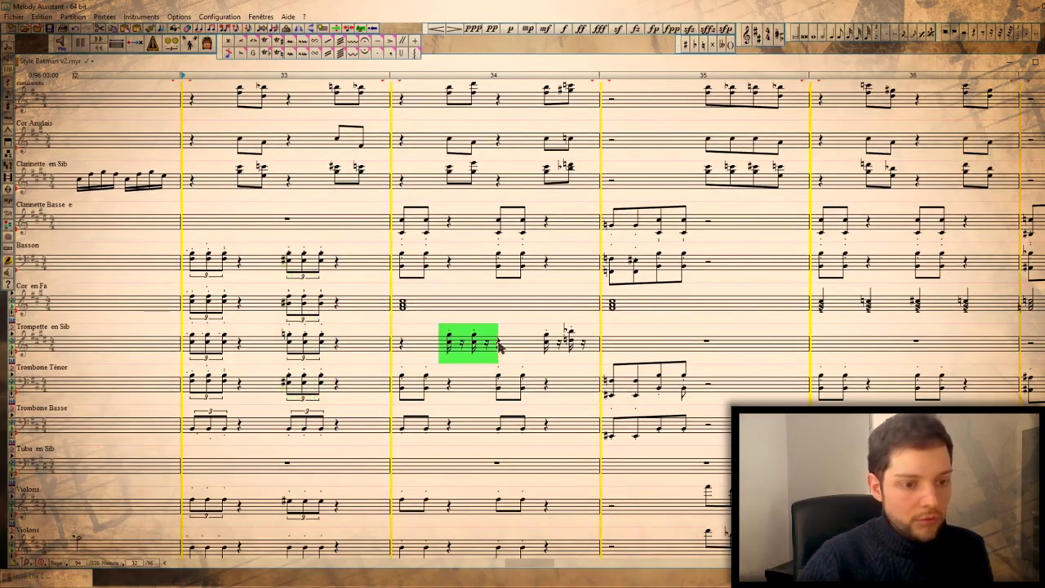
- Highlight the figure in measure 35 from the Violoncelles staff down through the staves below the Contrabasses
scroll(502, 351, down, 1)
scroll(547, 433, down, 6)
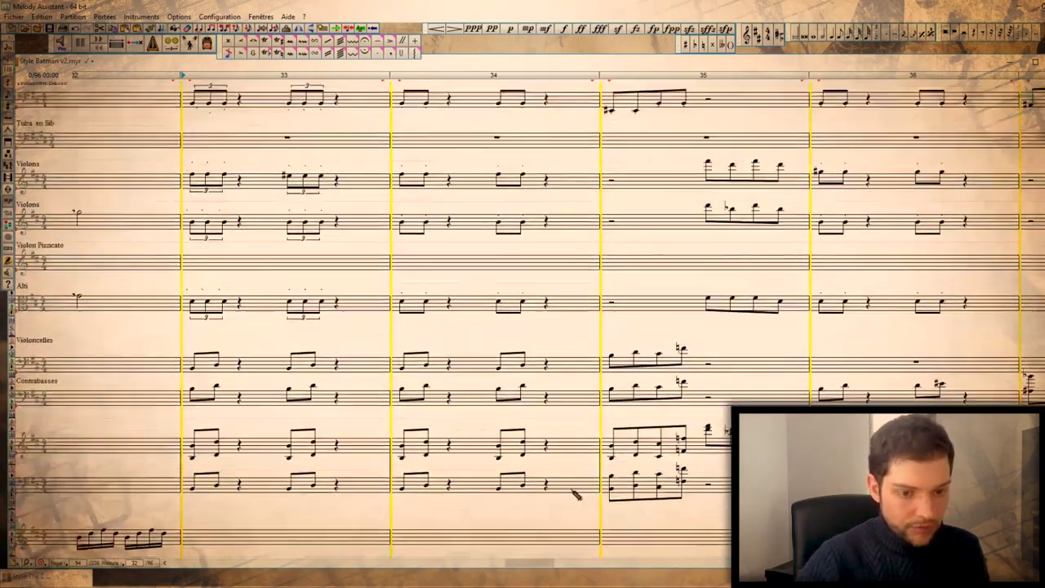
scroll(571, 478, up, 1)
drag(604, 415, 799, 546)
scroll(799, 490, up, 1)
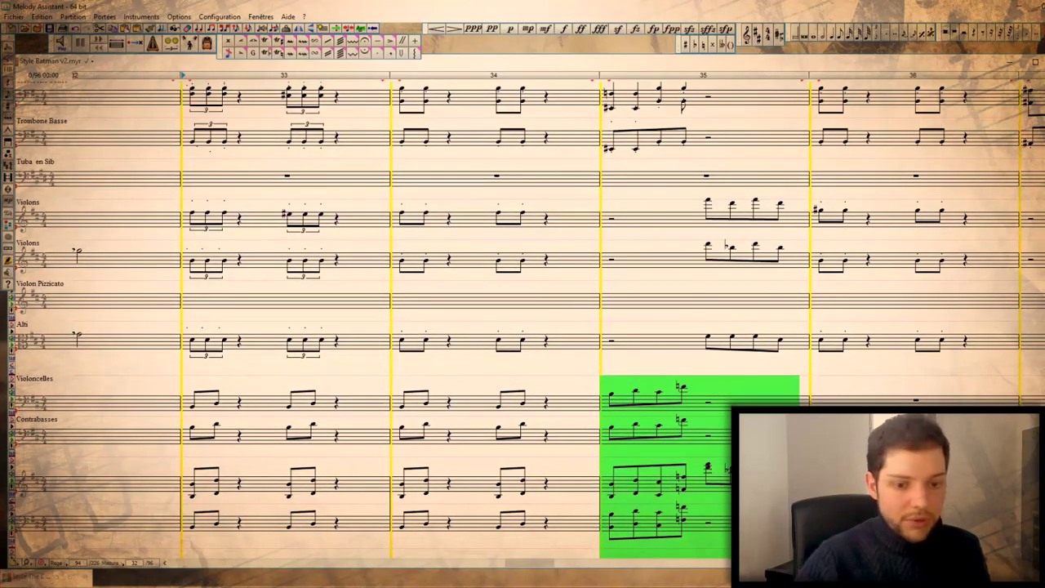
- Highlight the violin and viola answer in the second half of measure 35, and compare it with the upper woodwind staves
scroll(526, 320, up, 1)
scroll(729, 374, up, 1)
drag(686, 283, 847, 457)
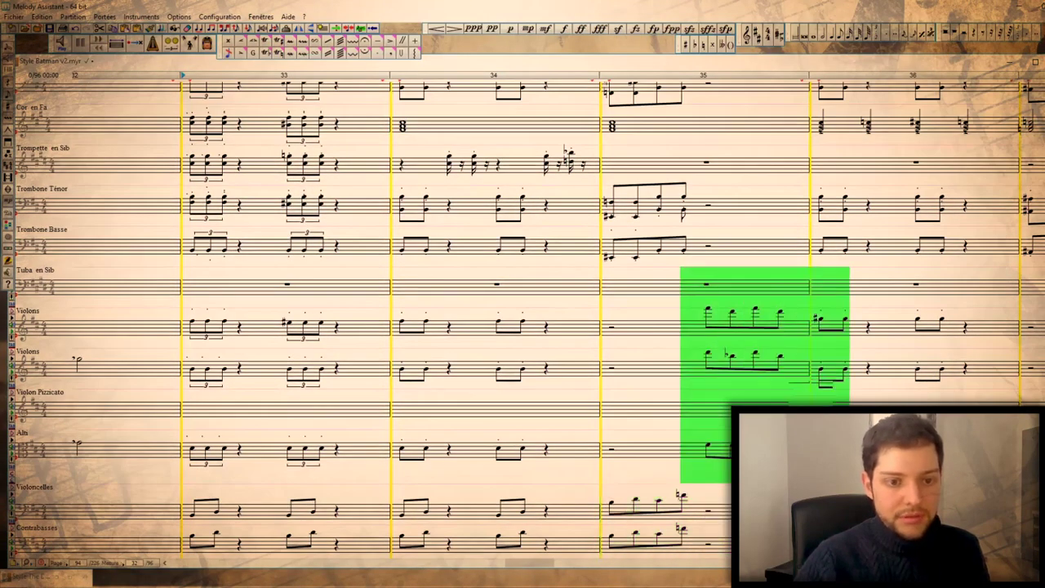
scroll(841, 441, up, 4)
scroll(786, 396, up, 2)
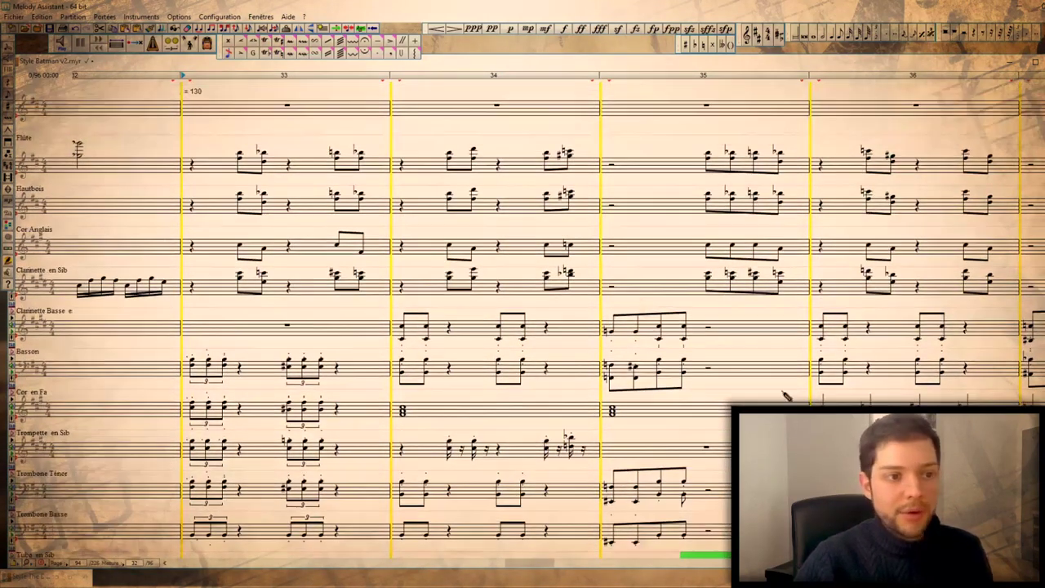
- Switch to FL Studio, play the arrangement from measure 34 into measure 38 with the Vio Stac notes shown, and stop playback
click(342, 580)
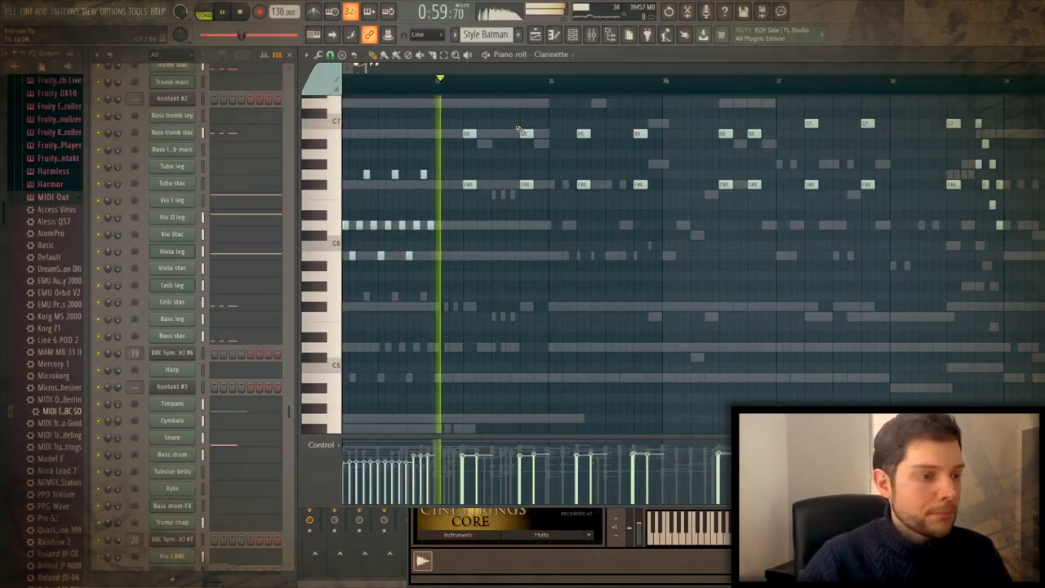
scroll(665, 250, up, 4)
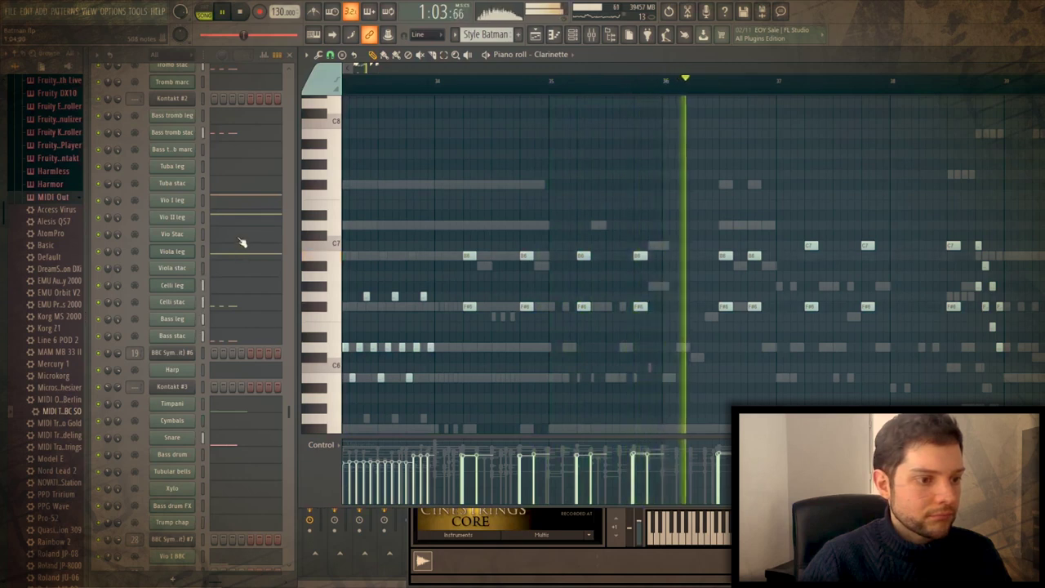
click(240, 239)
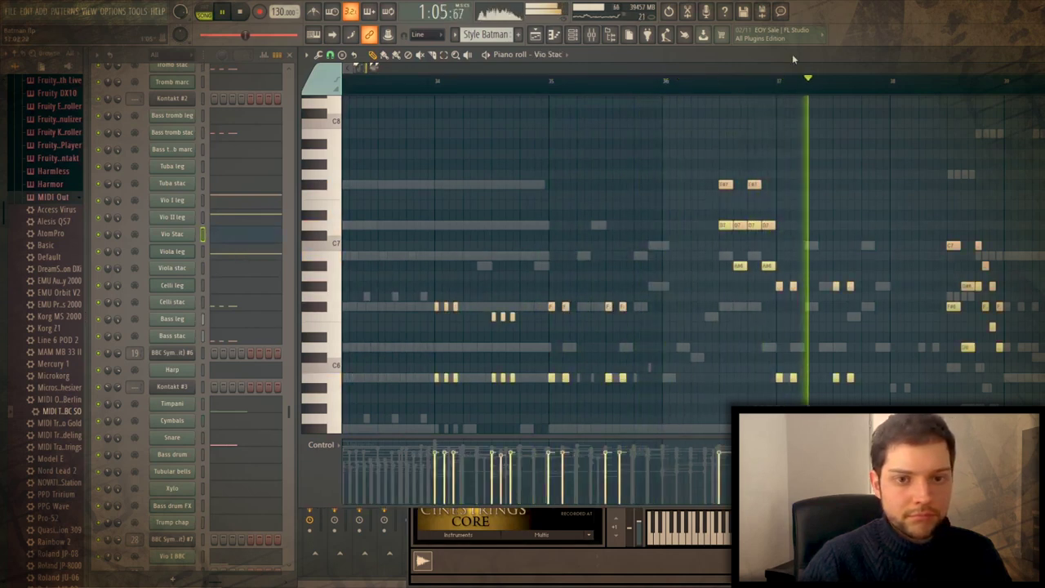
scroll(824, 255, down, 3)
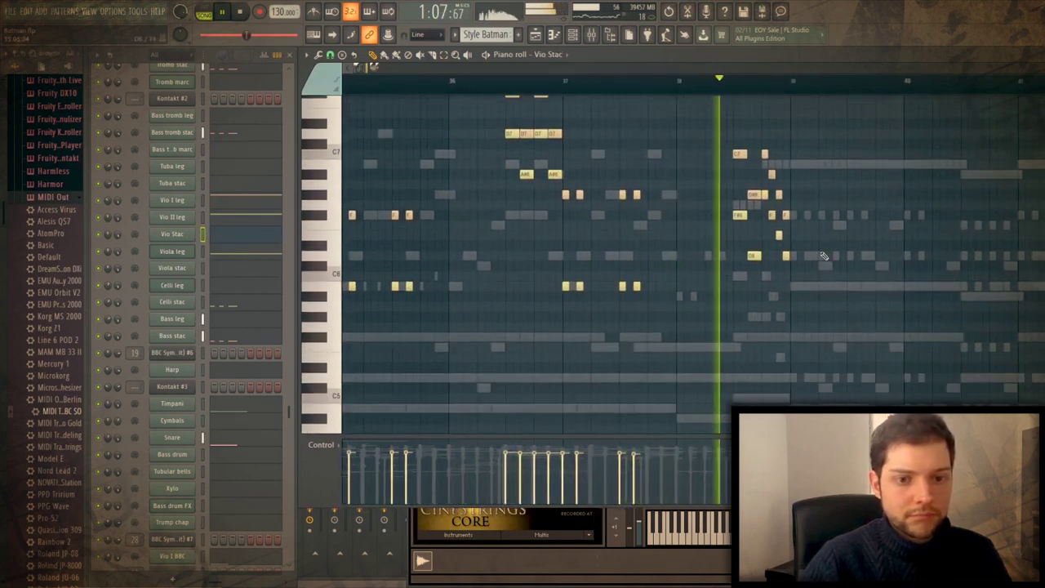
key(space)
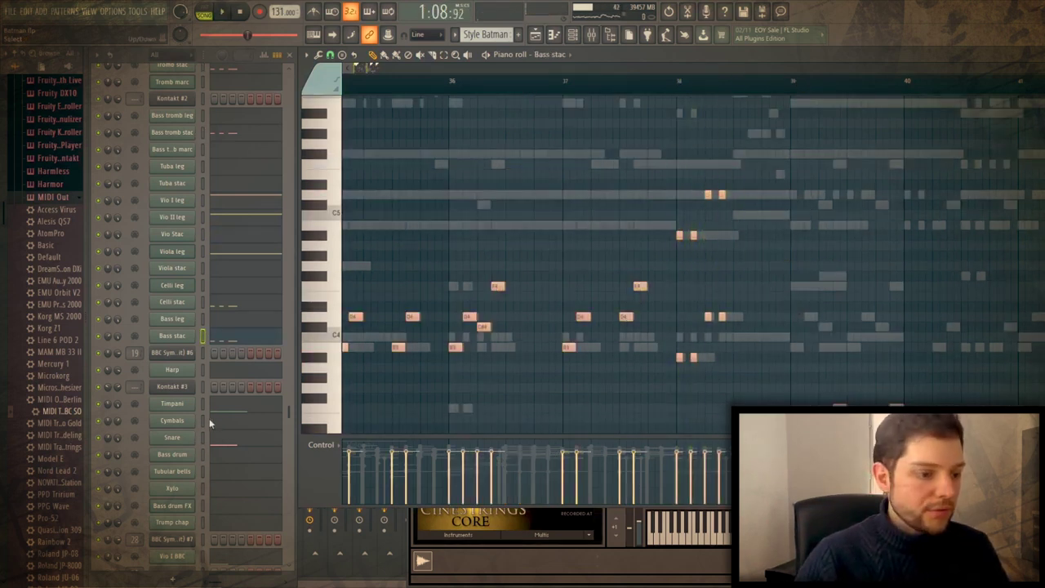
- Show the Xylo channel in the piano roll and play the arrangement through its repeated notes before measure 42
scroll(234, 335, down, 5)
click(233, 320)
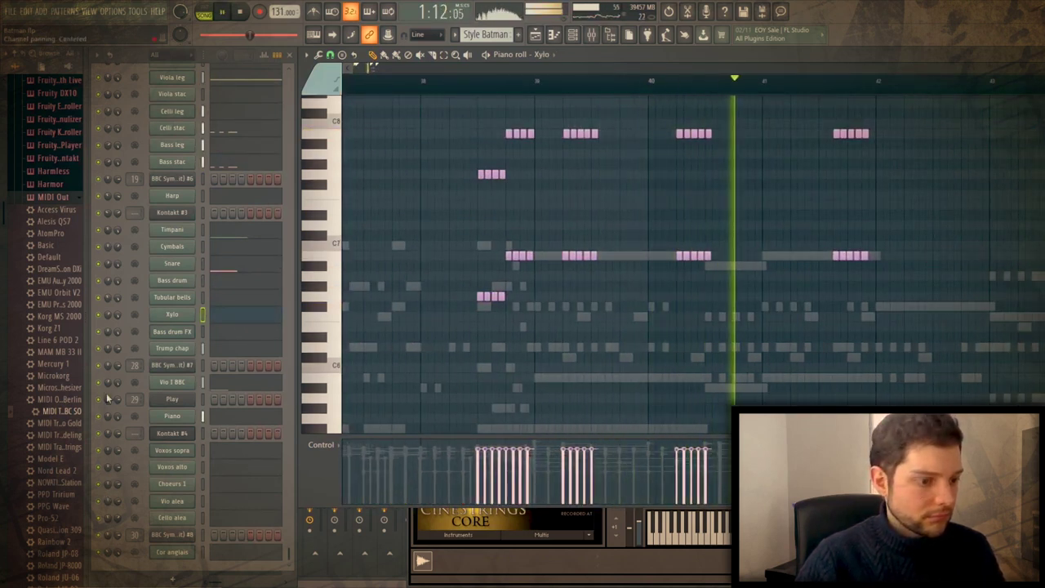
scroll(235, 269, up, 6)
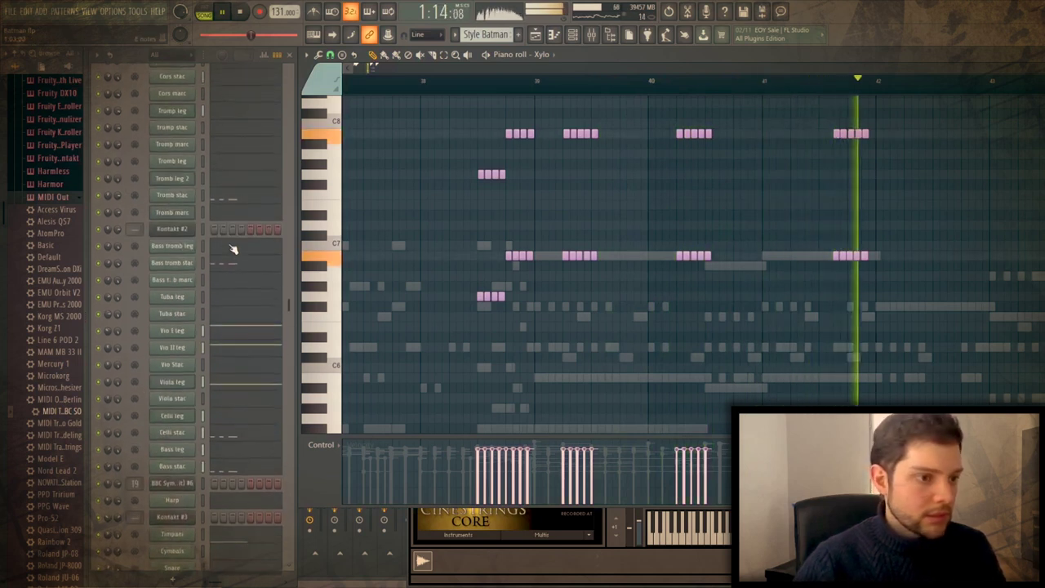
- Show the Cors stac channel in the piano roll and replay the arrangement through its repeated chords into measure 48
scroll(225, 277, up, 1)
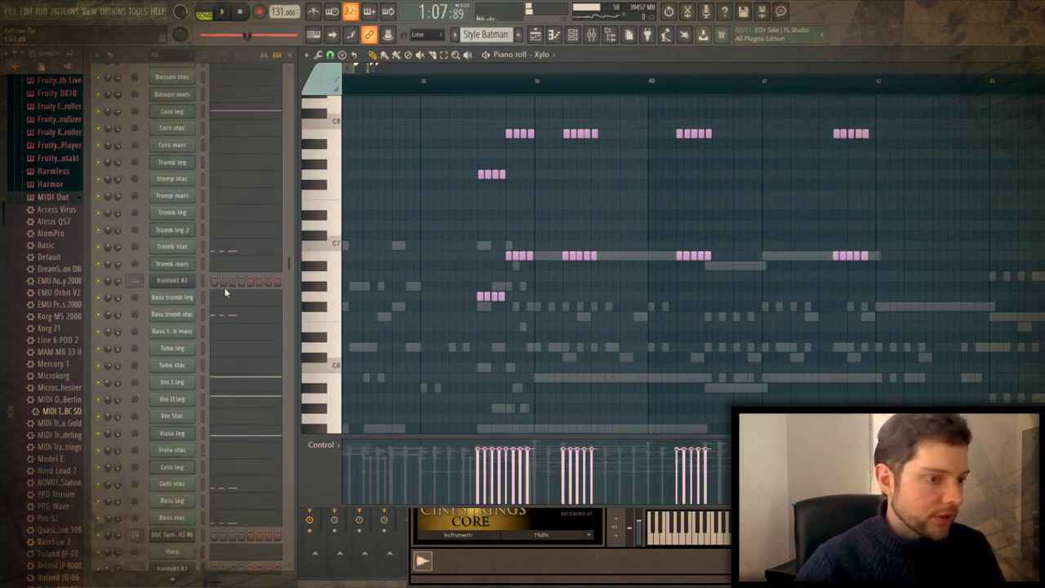
click(235, 132)
scroll(690, 196, down, 5)
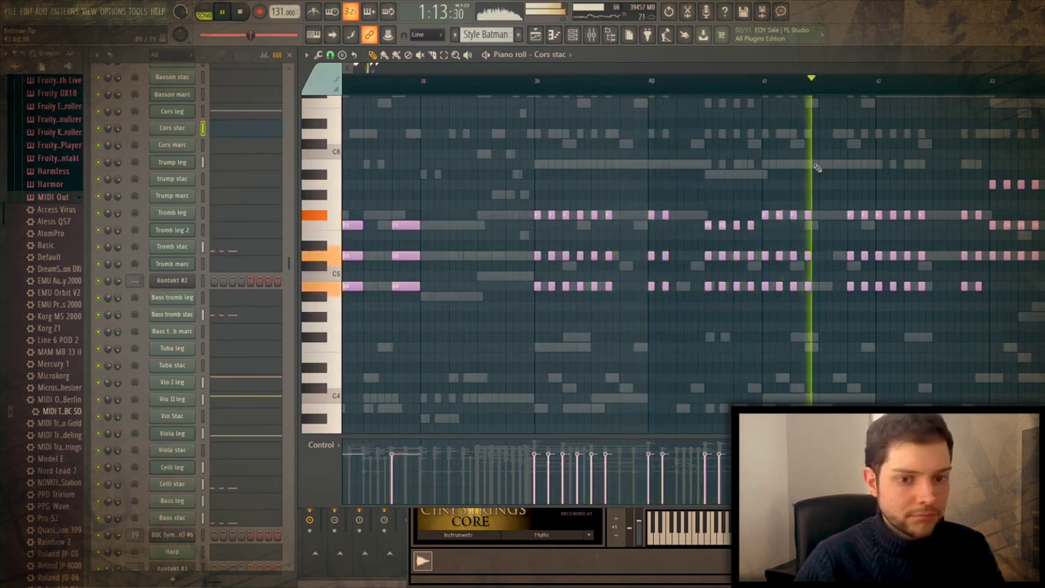
scroll(809, 66, right, 2)
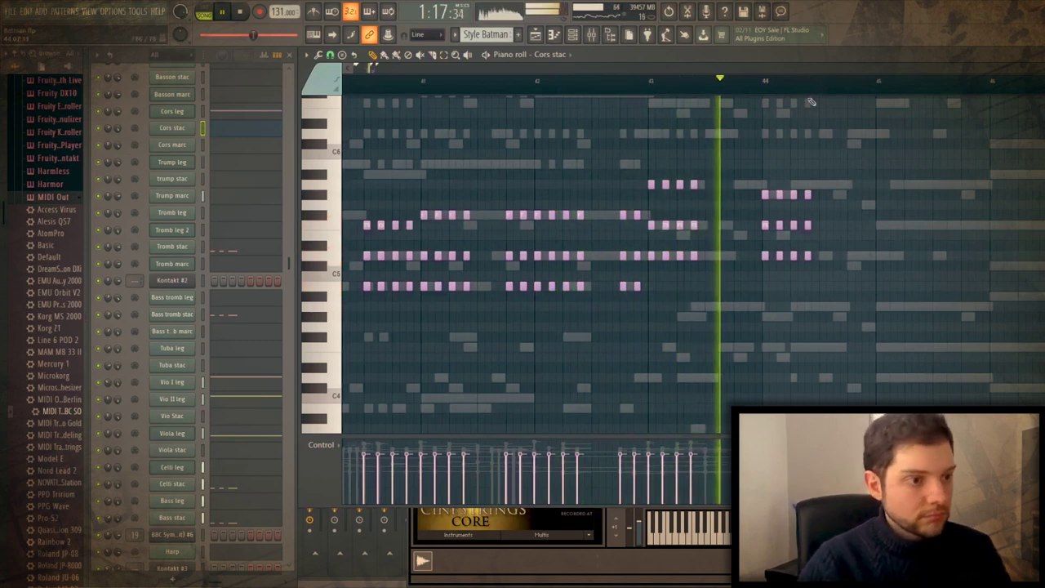
scroll(269, 350, up, 5)
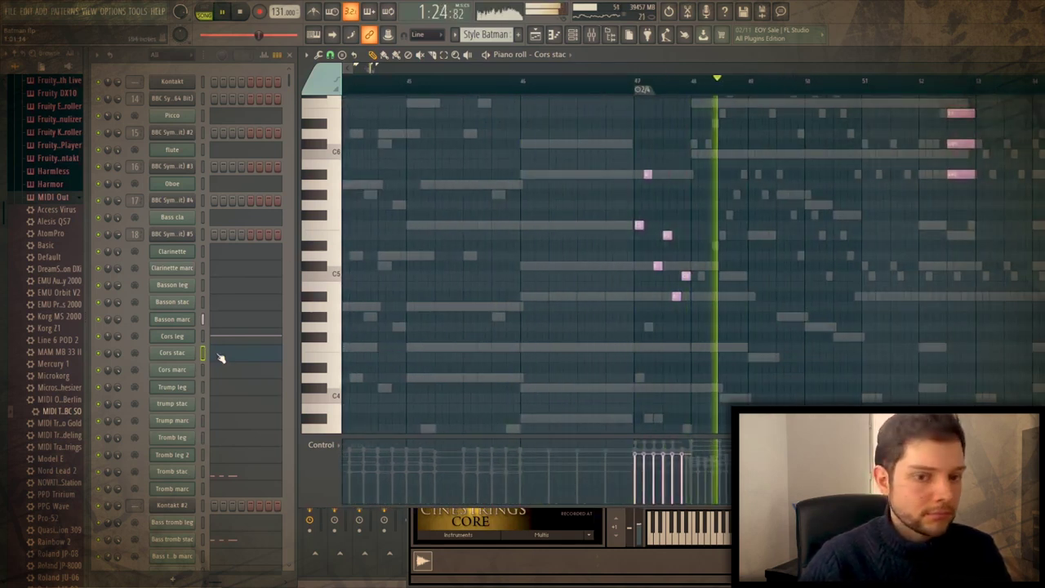
- Switch to Melody Assistant and highlight the violin and viola runs in measures 47 to 49, then clear the selection
scroll(240, 479, down, 10)
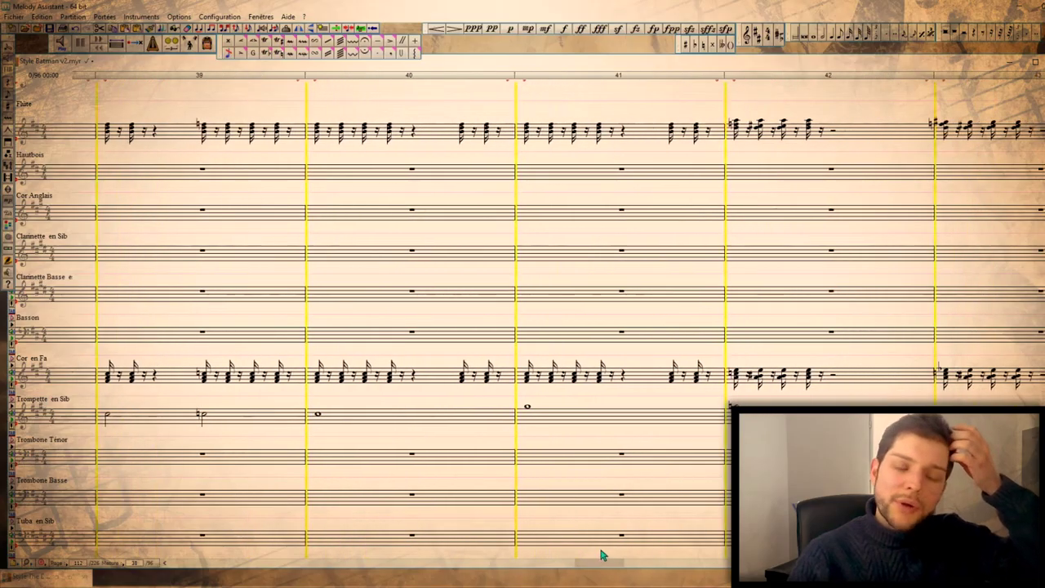
scroll(627, 545, right, 3)
scroll(700, 485, down, 2)
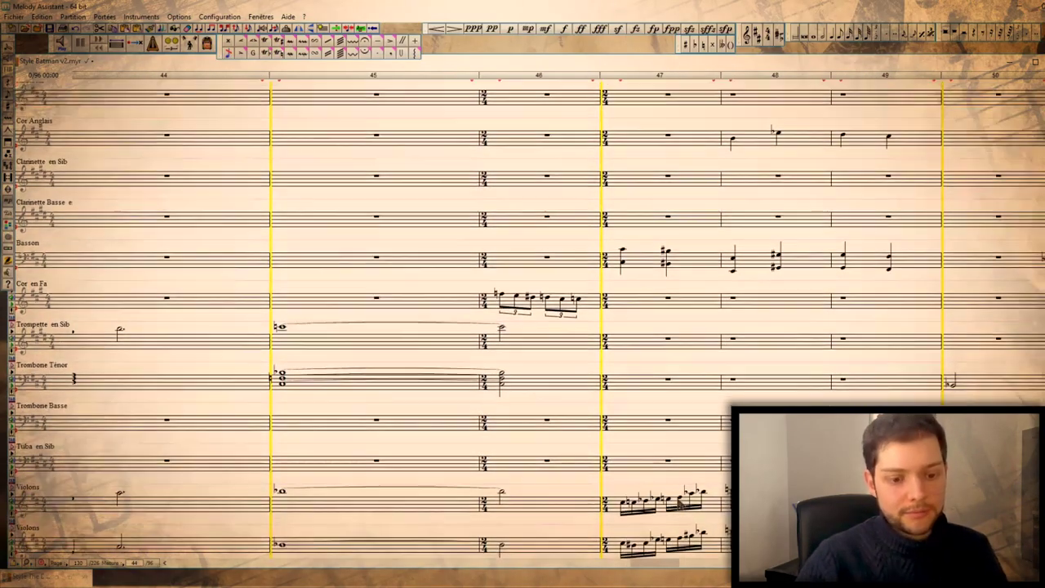
drag(668, 565, 681, 552)
scroll(516, 356, down, 1)
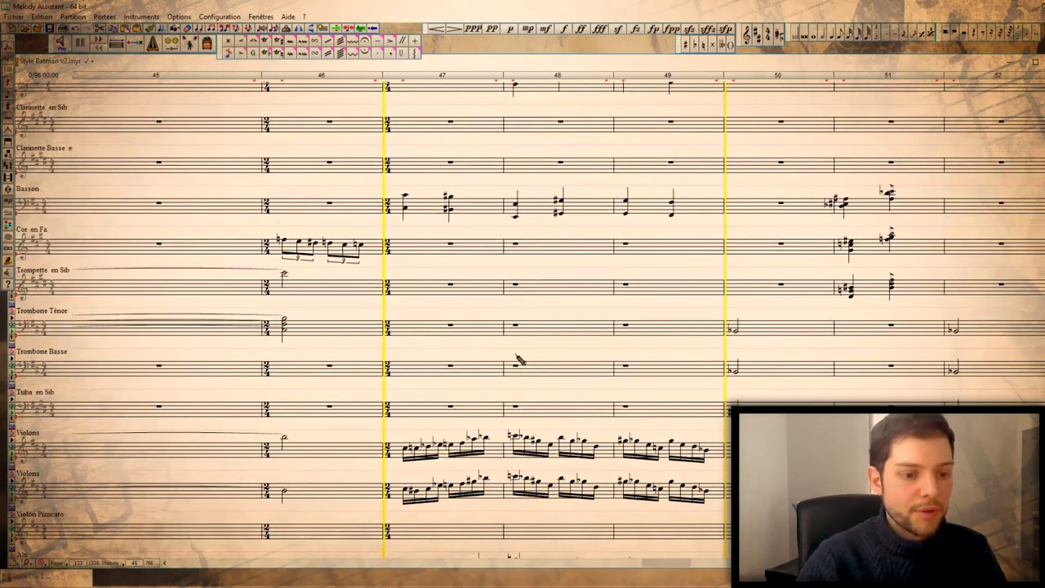
drag(302, 356, 624, 488)
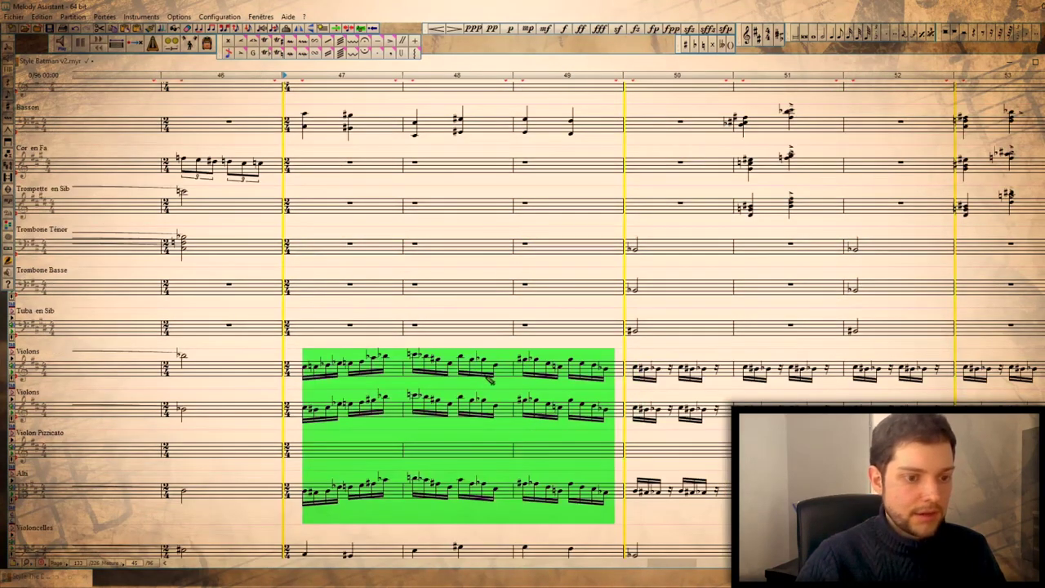
click(439, 369)
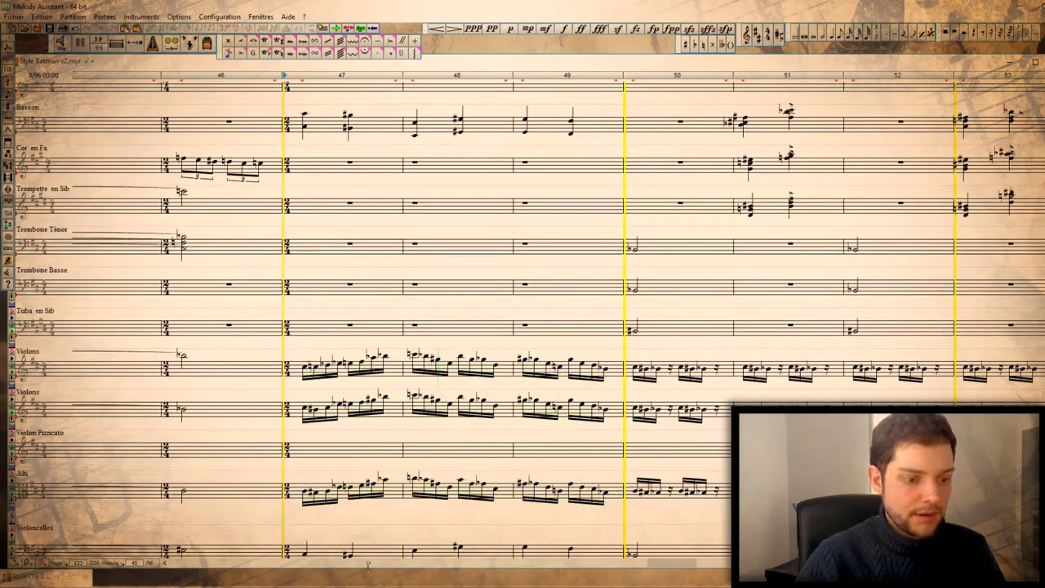
- Switch to FL Studio and play the Vio Stac run that starts at measure 48 in the piano roll
key(alt+Tab)
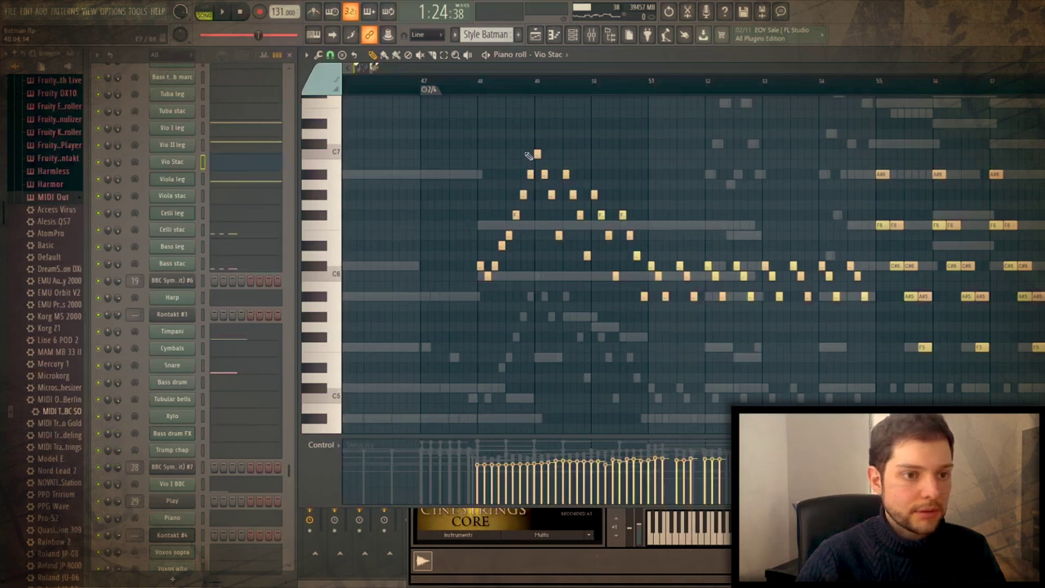
key(space)
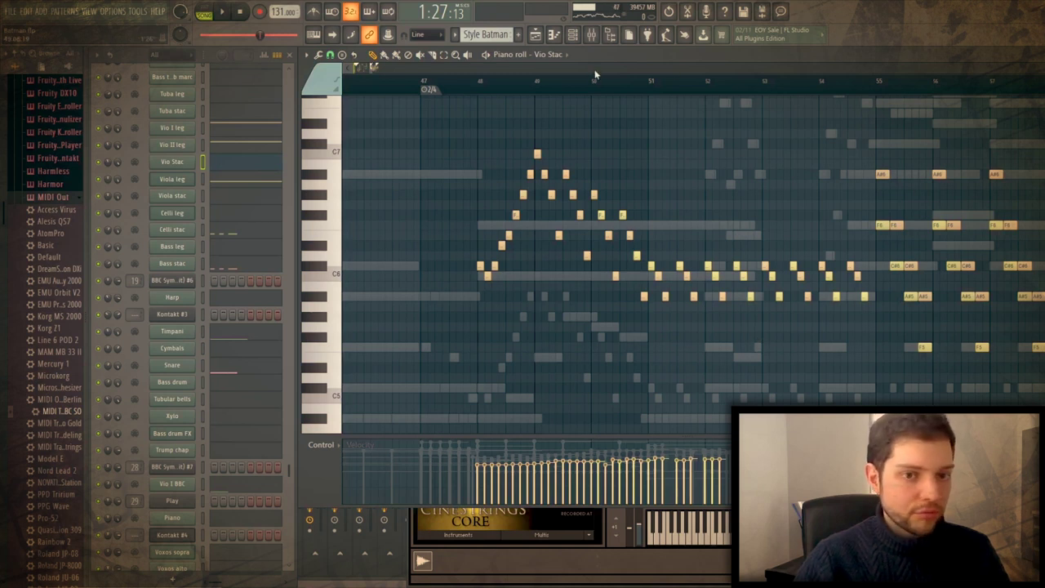
- Show the Trump marc channel in the piano roll and play the arrangement from its chords at measure 52
scroll(642, 65, right, 4)
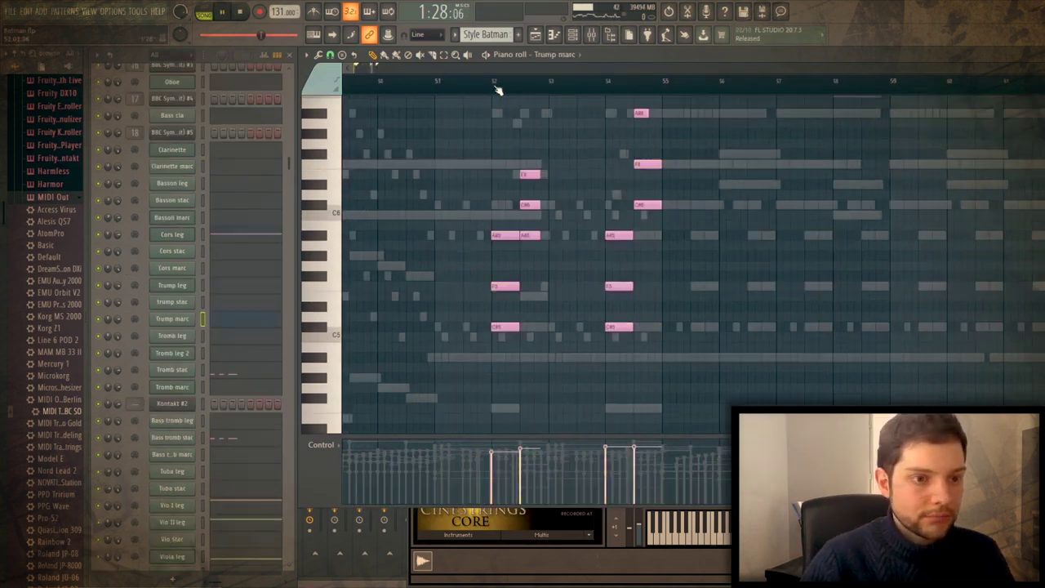
click(496, 87)
key(space)
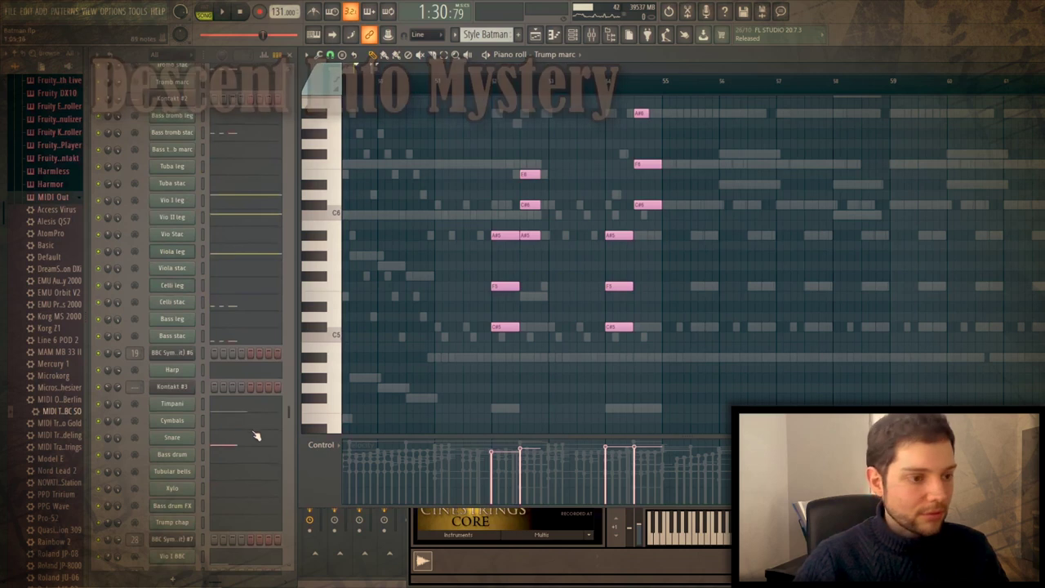
- Play only the horn channels from measure 55 into measure 62, showing Cors stac, Cors leg and Cors marc in the piano roll
scroll(235, 438, down, 5)
scroll(233, 426, up, 7)
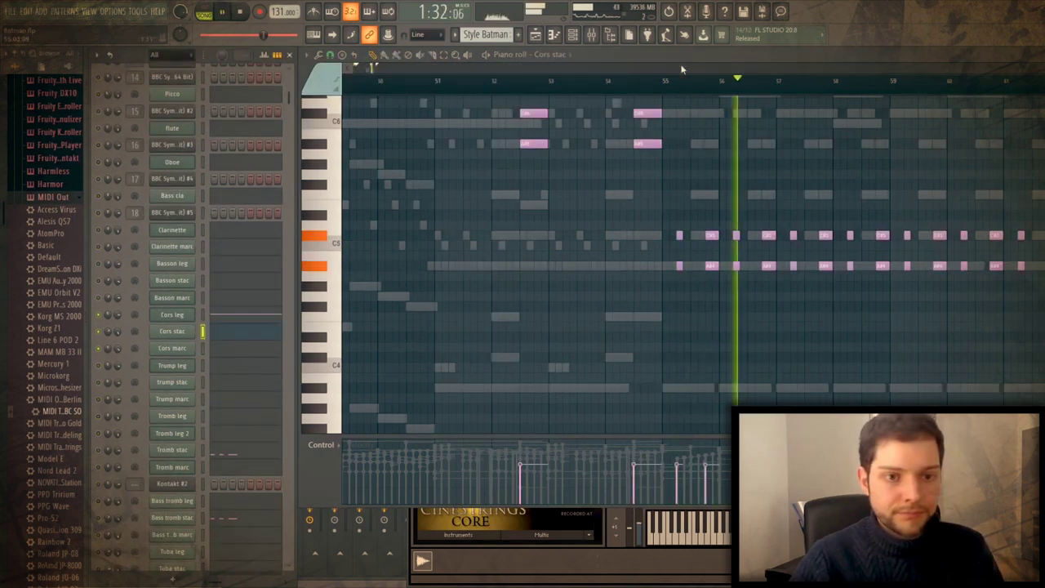
drag(681, 68, 690, 70)
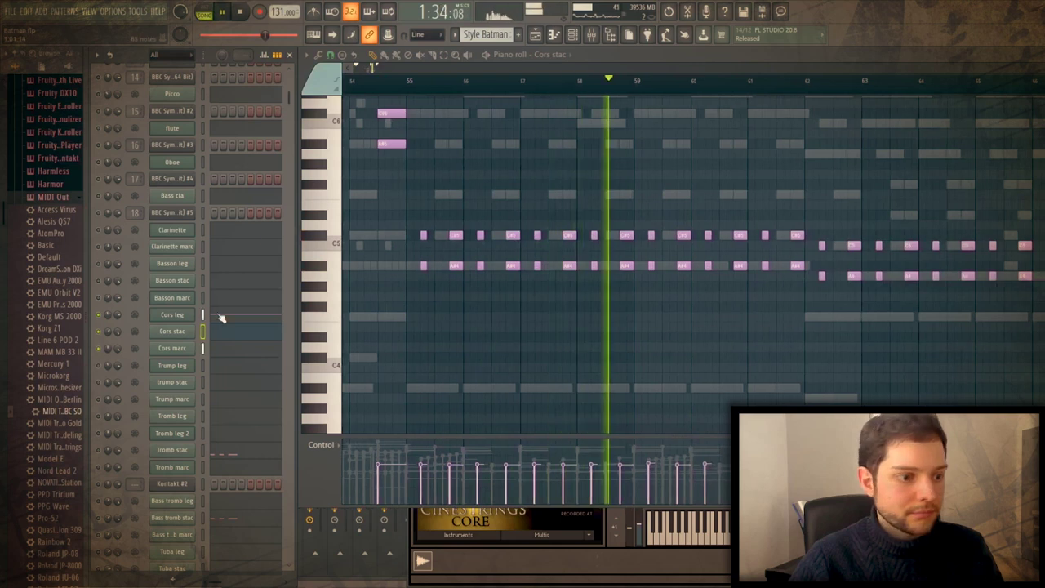
click(231, 317)
click(228, 348)
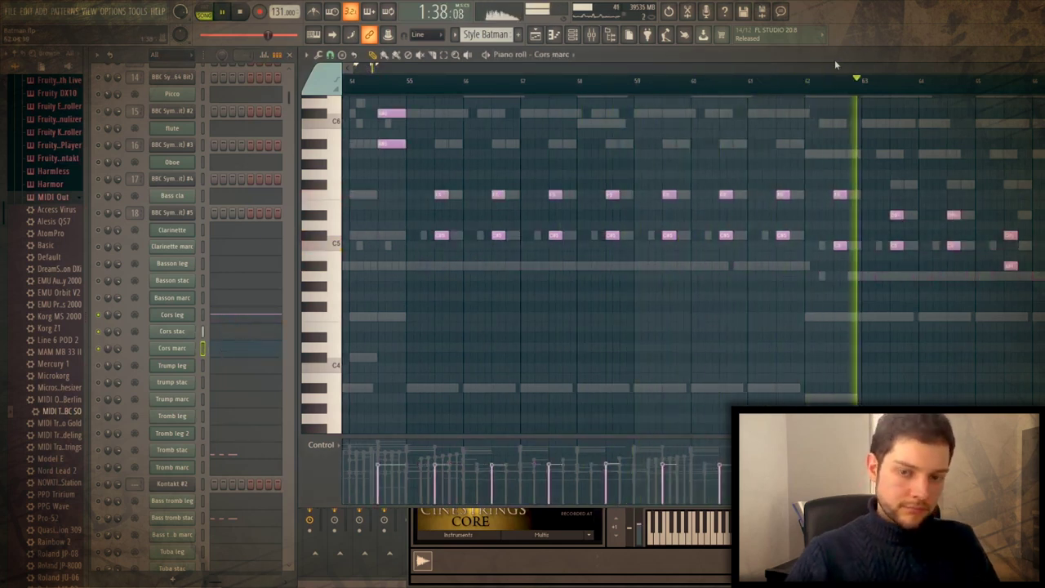
key(space)
- Play only the choir channels from measure 55 into measure 65, showing Voxos sopra and Voxos alto in the piano roll
scroll(167, 465, down, 6)
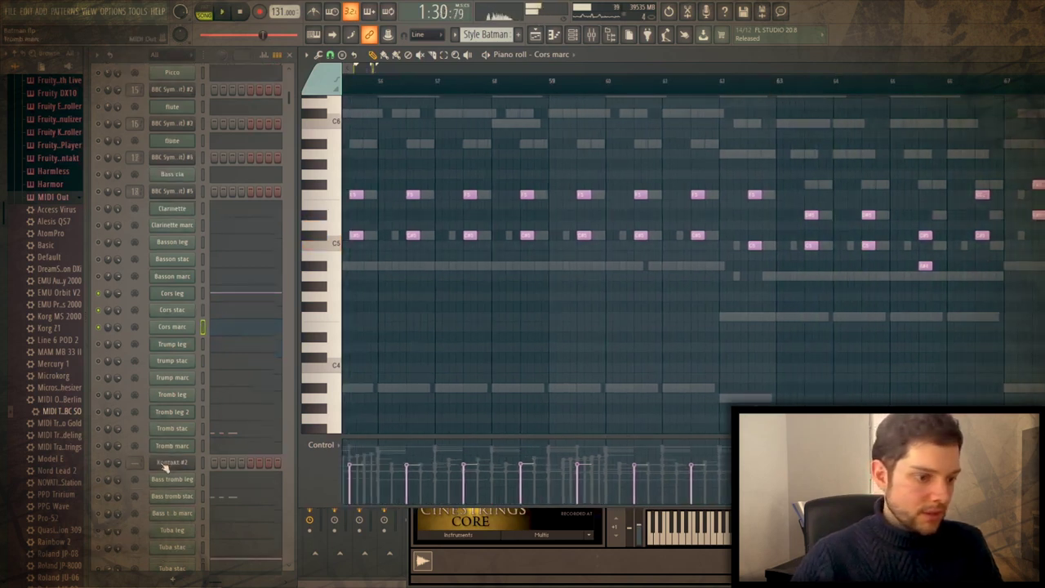
scroll(172, 486, down, 5)
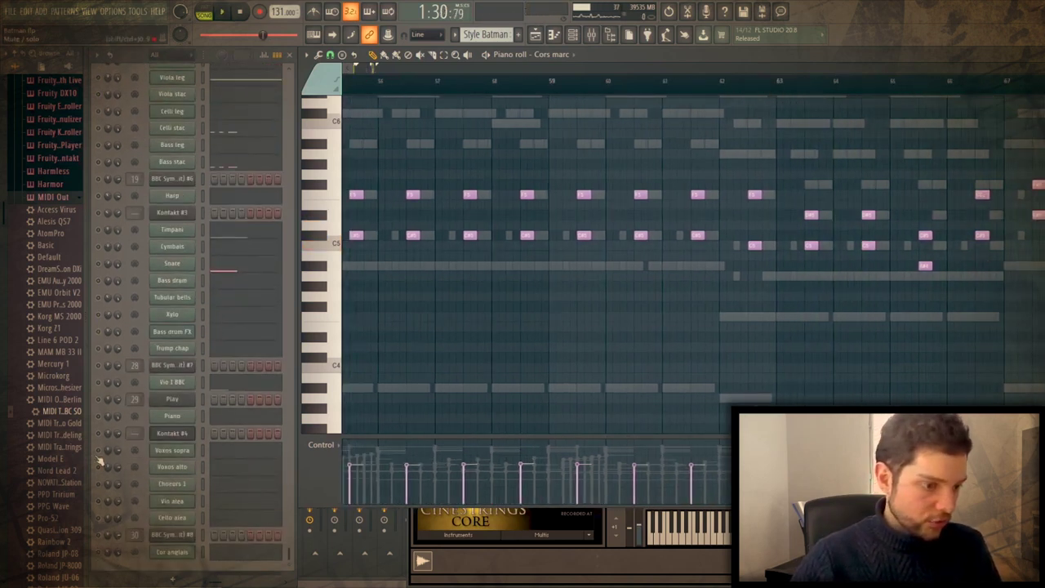
click(202, 450)
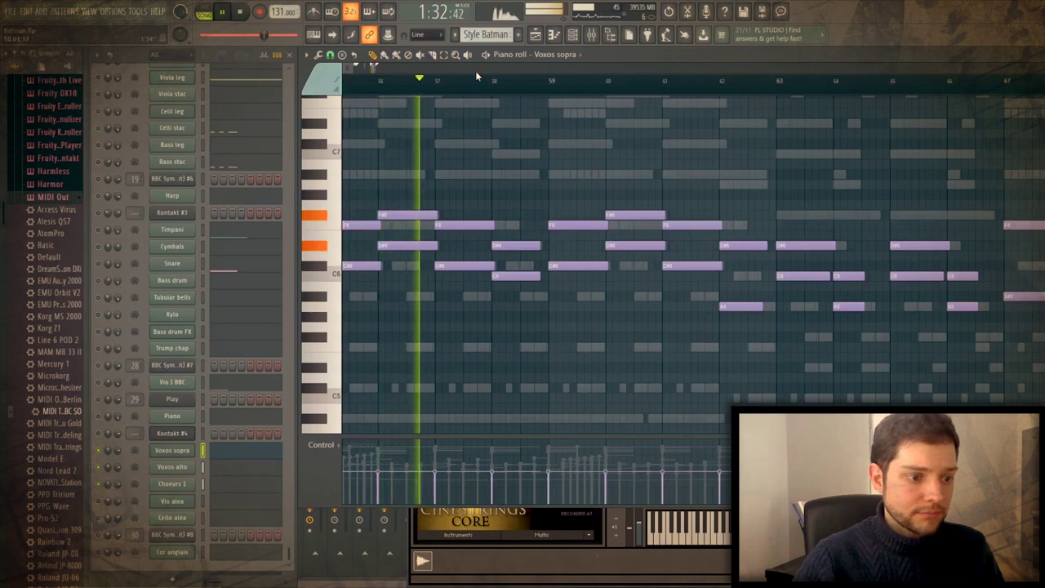
click(241, 470)
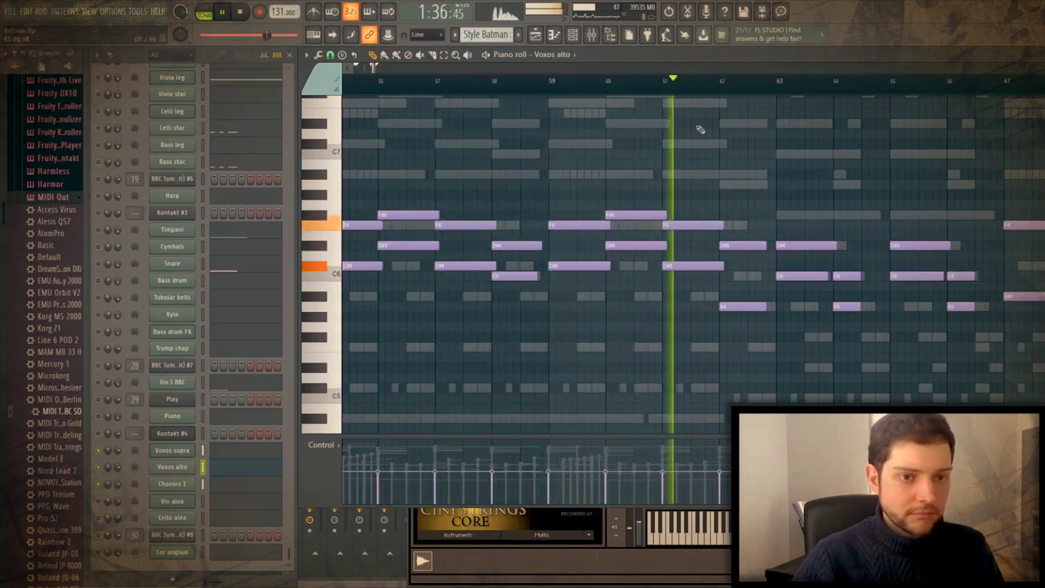
scroll(677, 71, down, 2)
scroll(676, 72, left, 2)
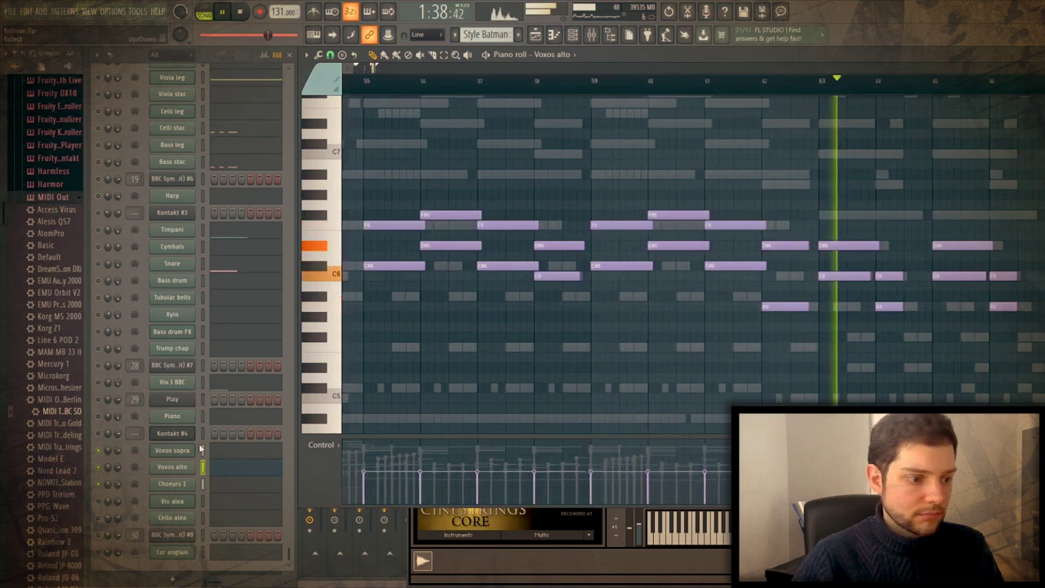
scroll(760, 65, right, 3)
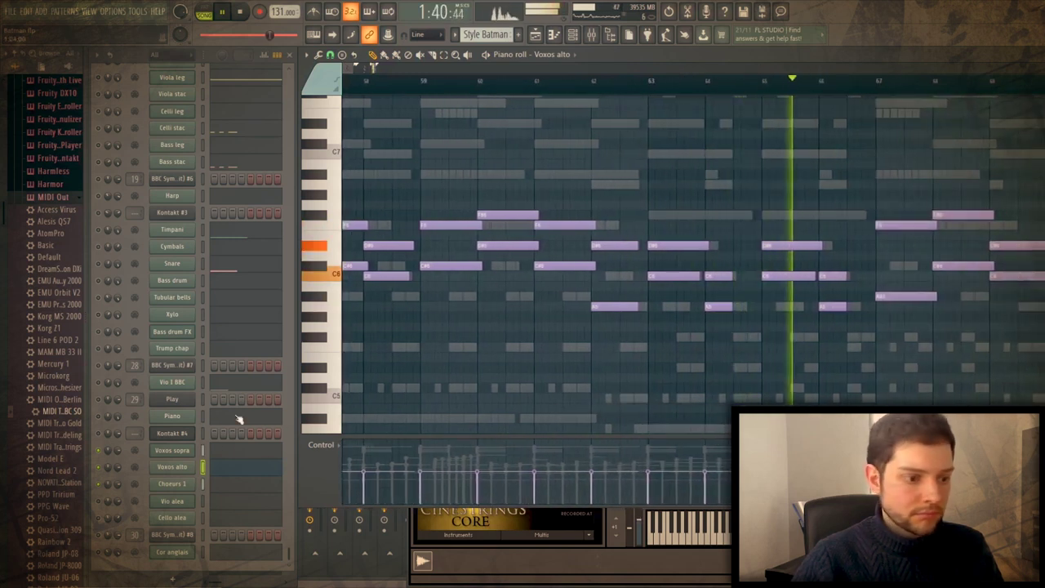
- Enable the Xylo channel, show it in the piano roll and replay the arrangement from measure 63
click(99, 315)
click(255, 317)
scroll(809, 118, up, 3)
key(space)
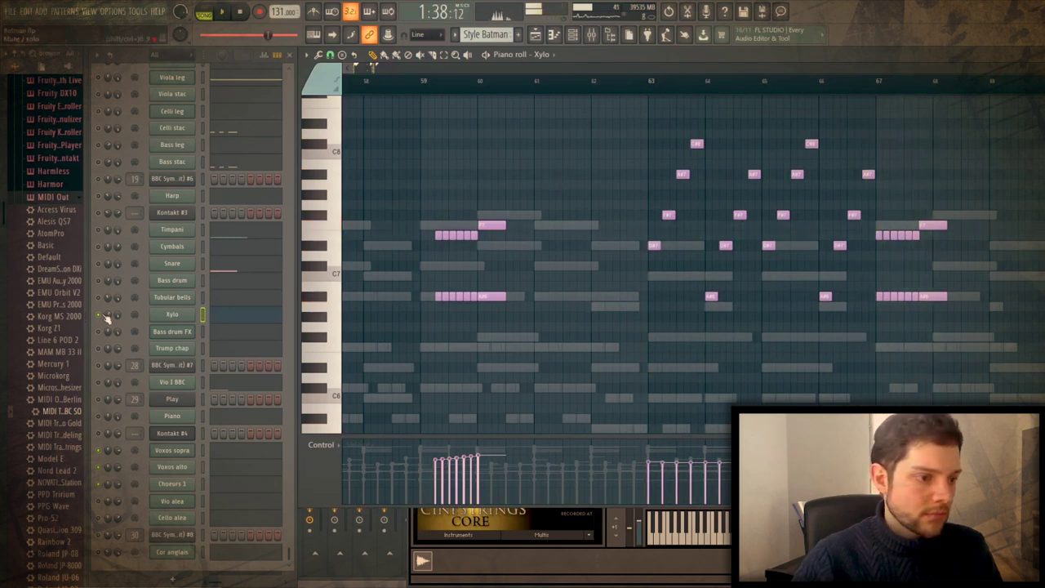
scroll(623, 88, left, 3)
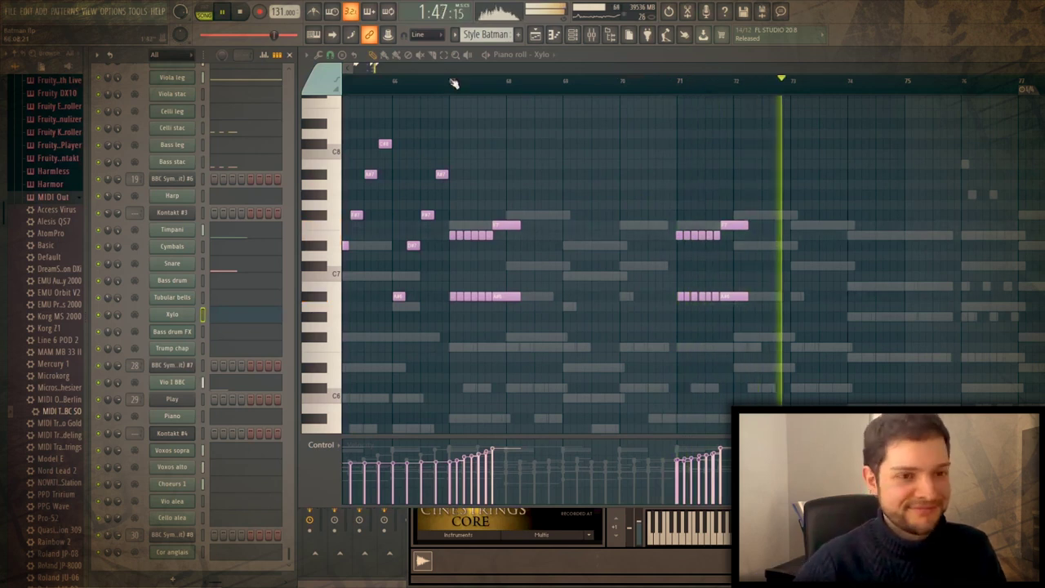
key(space)
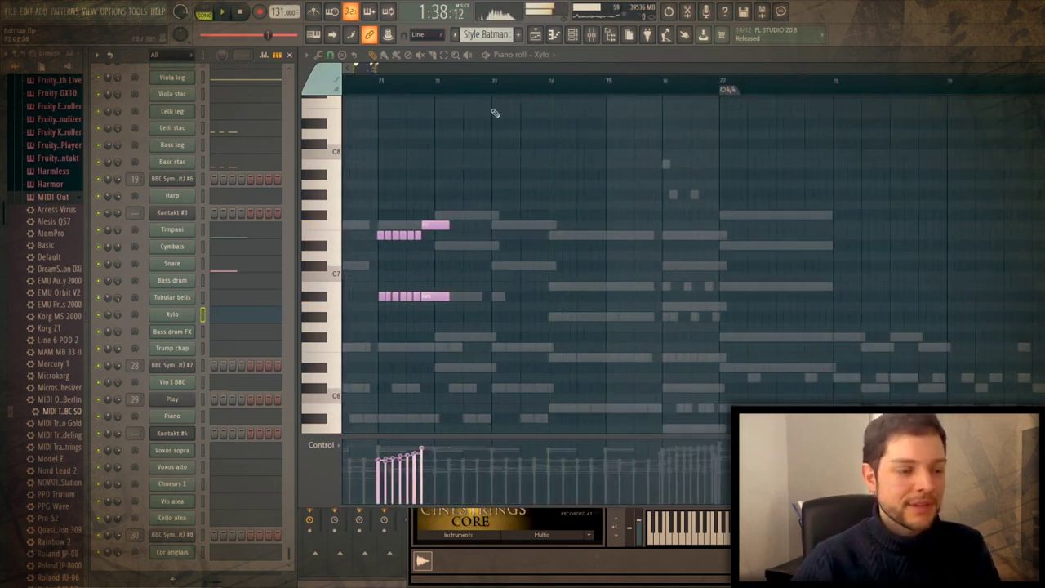
- Switch to Melody Assistant and highlight the trumpet to cello staves in measures 57 to 63, then the low brass at measure 61
key(alt+Tab)
drag(184, 162, 778, 397)
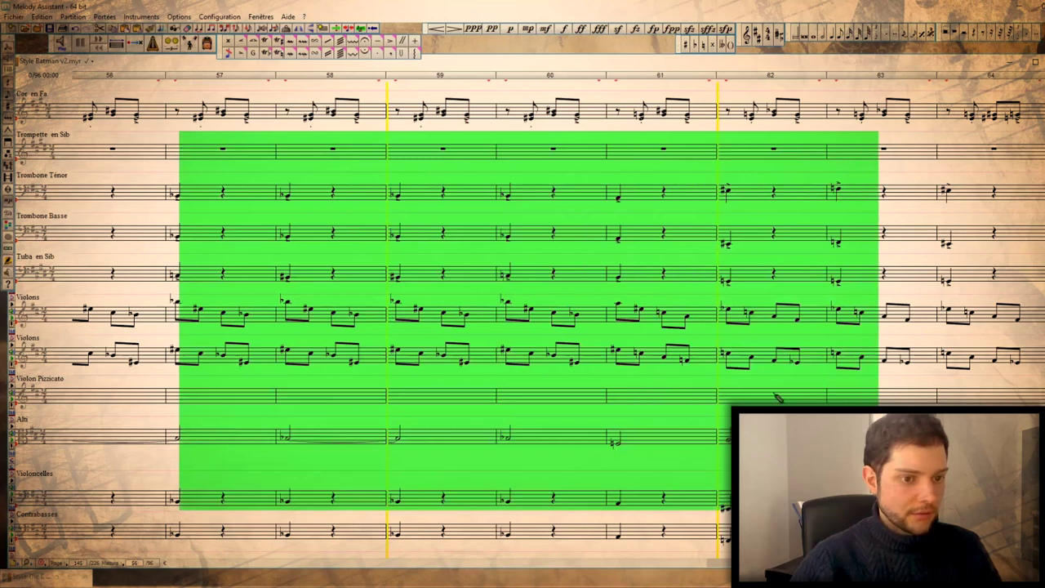
click(501, 311)
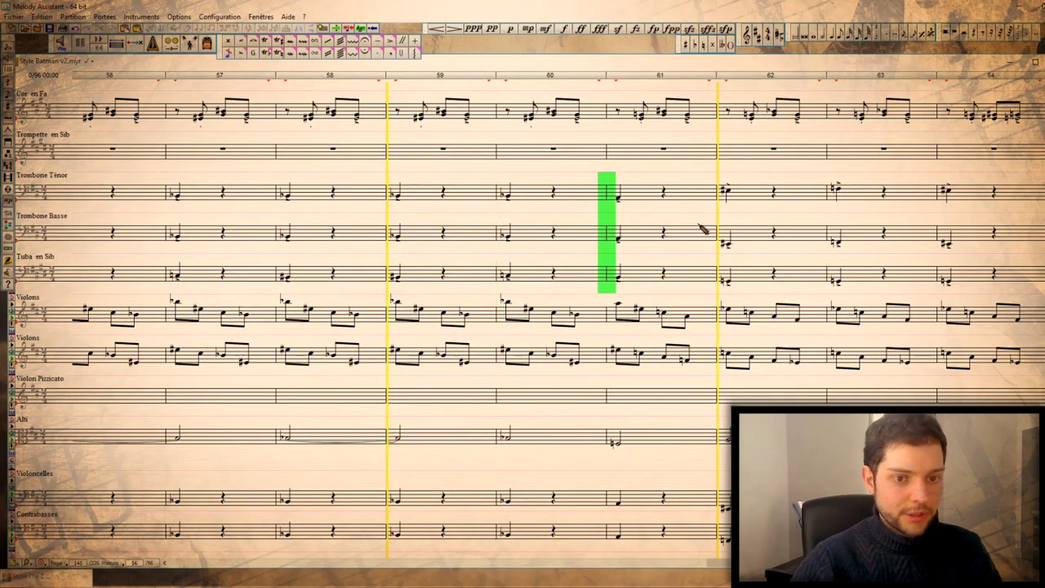
- Highlight the Cor en Fa part in measures 58 to 62, then both violin parts in measures 58 to 64
scroll(485, 261, up, 1)
drag(287, 108, 794, 143)
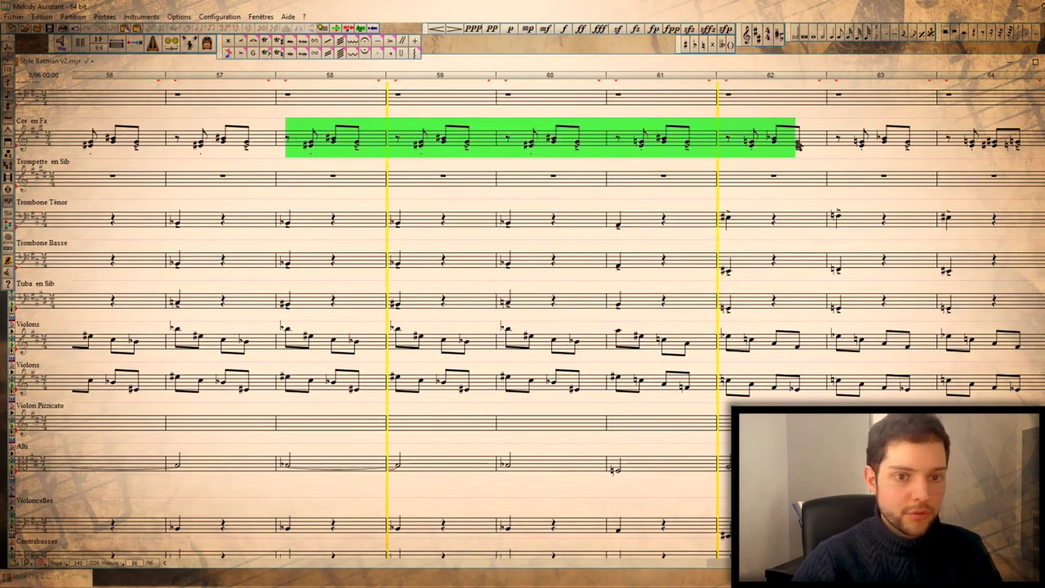
drag(278, 324, 943, 377)
- Examine the low strings, the unlabelled chord staff and the violin parts in the score up to measure 70
scroll(668, 408, down, 5)
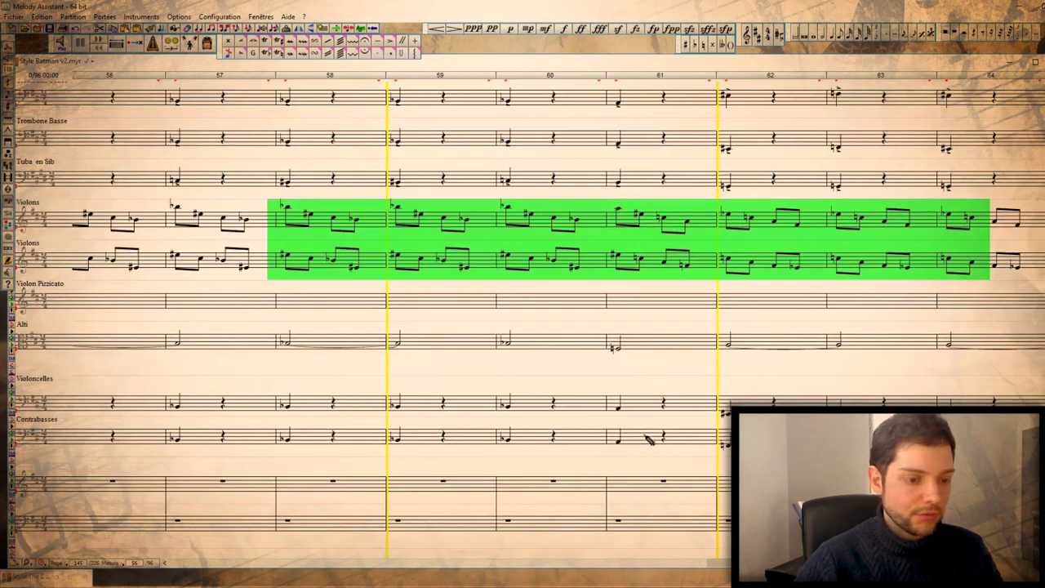
scroll(681, 459, left, 5)
scroll(531, 533, down, 3)
scroll(707, 558, right, 15)
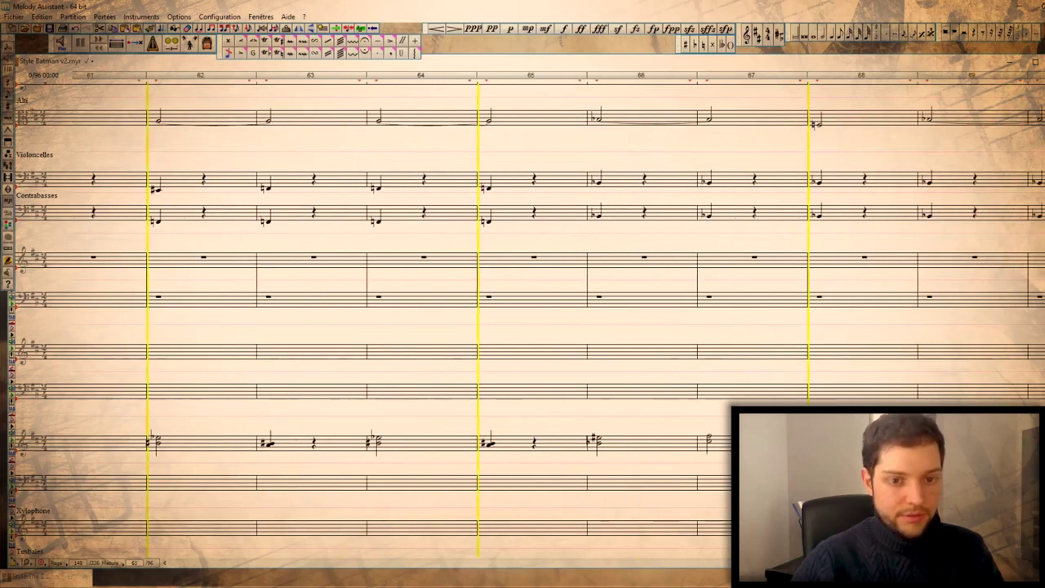
scroll(698, 318, up, 4)
scroll(696, 317, up, 1)
scroll(695, 316, right, 20)
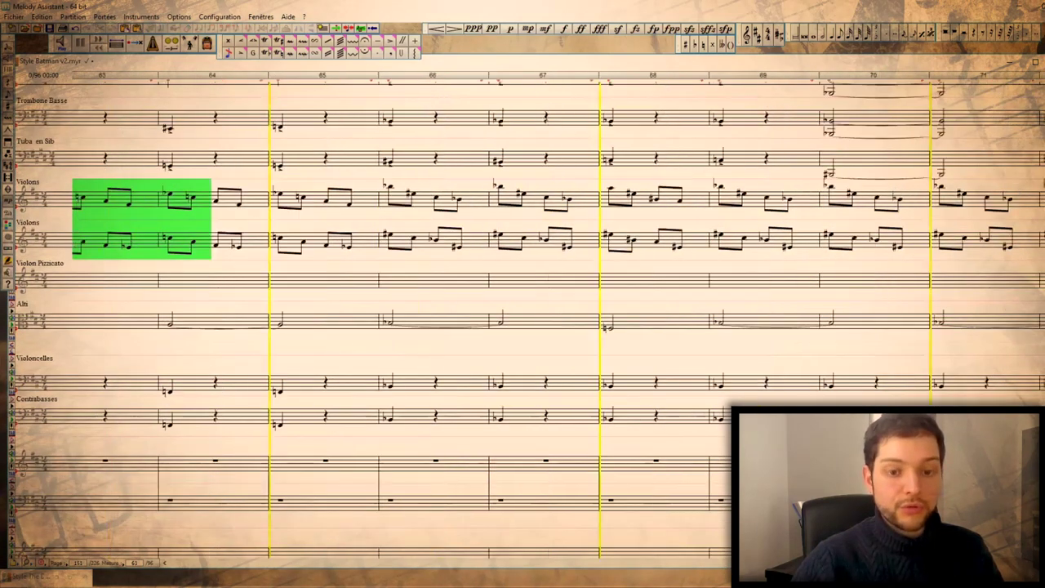
- Go to the 4/4 section of the score and highlight both violin parts in measure 77
scroll(342, 110, up, 1)
right_click(311, 85)
click(302, 78)
scroll(571, 473, right, 1)
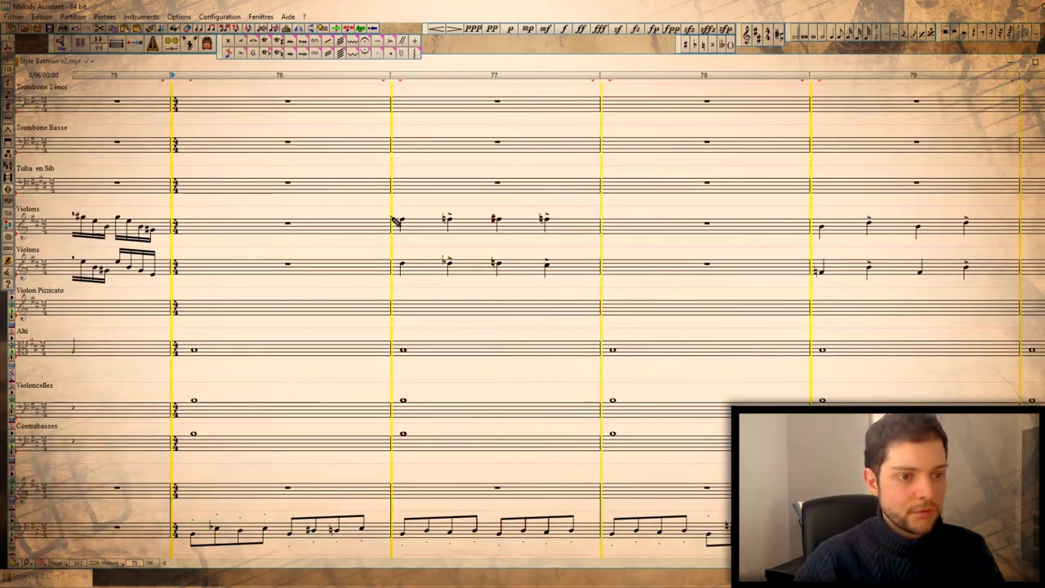
drag(383, 206, 564, 264)
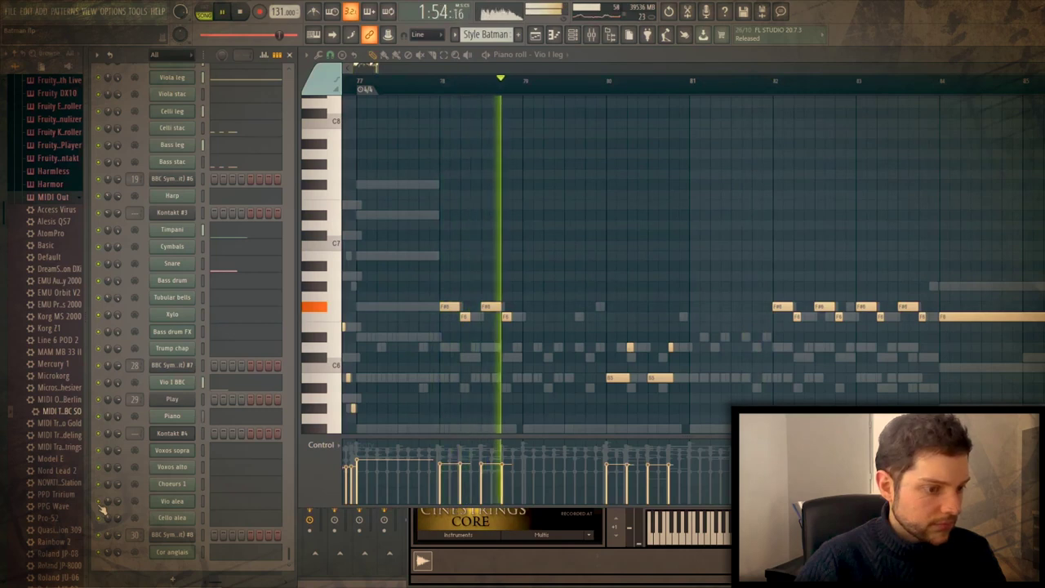
- Switch to FL Studio, play the Piano channel alone from measure 77, then replay the full arrangement with its notes shown
click(172, 415)
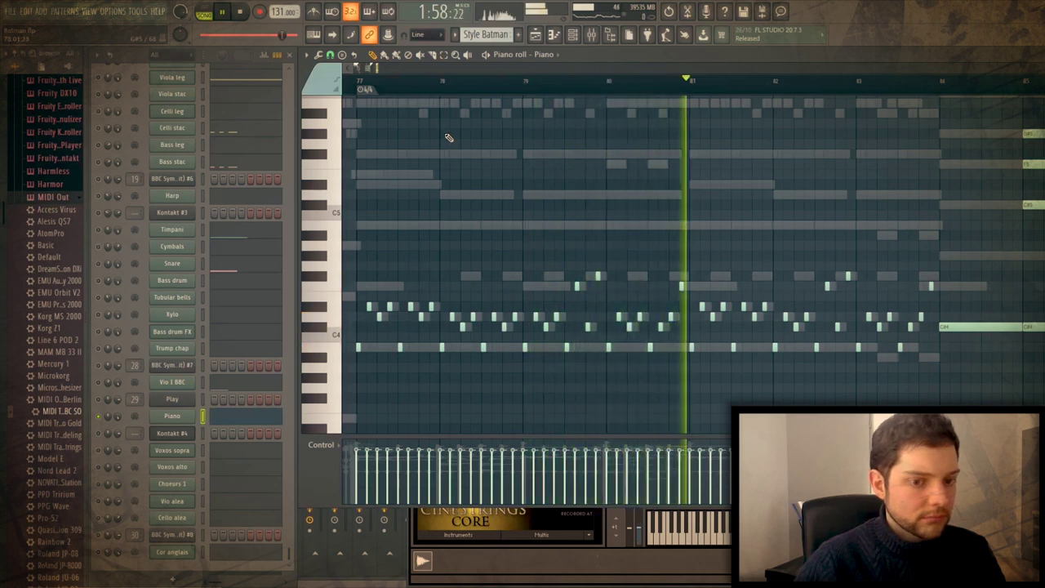
key(space)
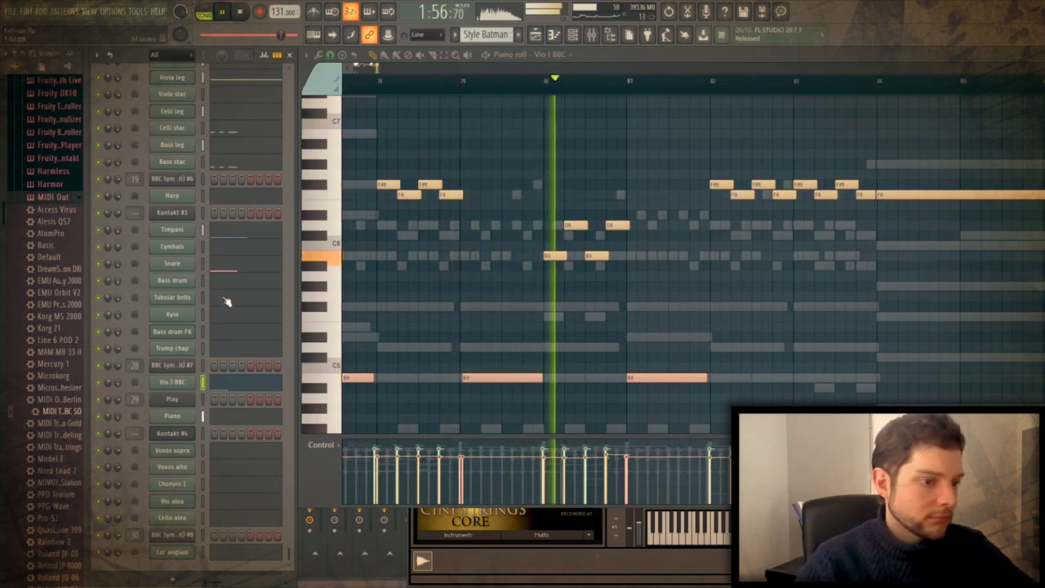
click(226, 416)
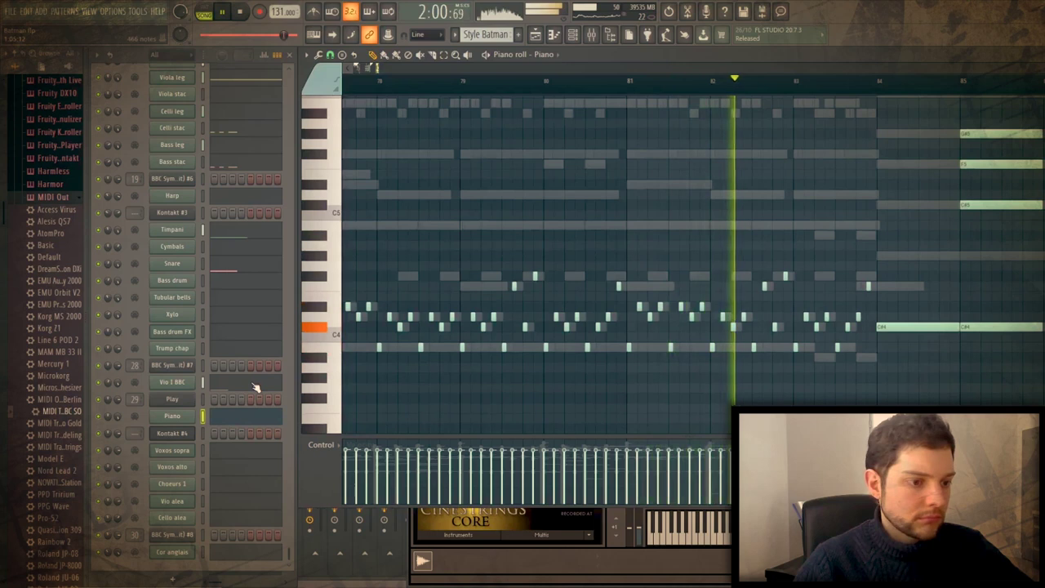
- Show the flute channel in the piano roll, play through its held note at measure 84 and stop playback
scroll(249, 376, up, 10)
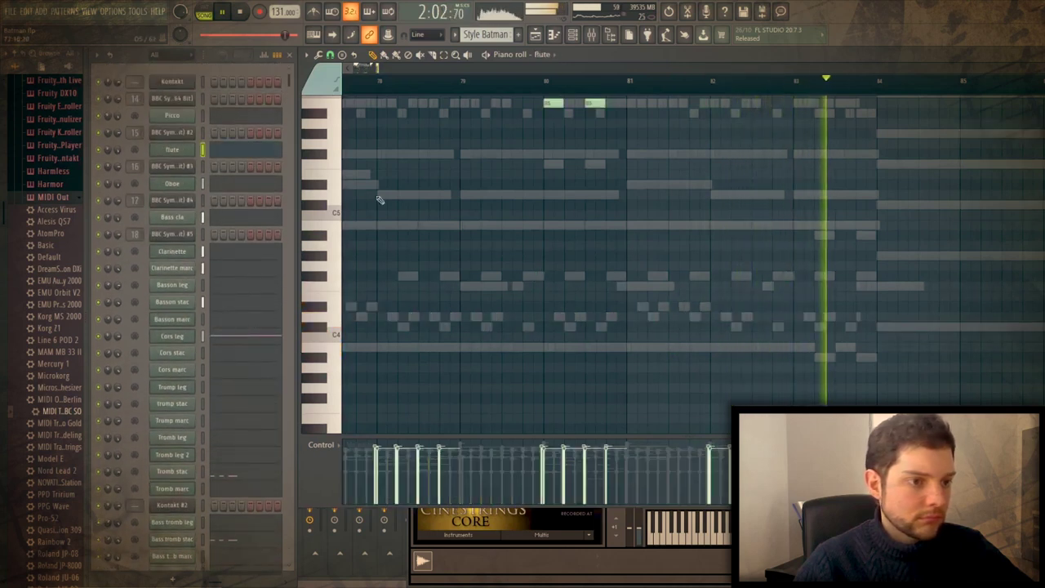
click(222, 151)
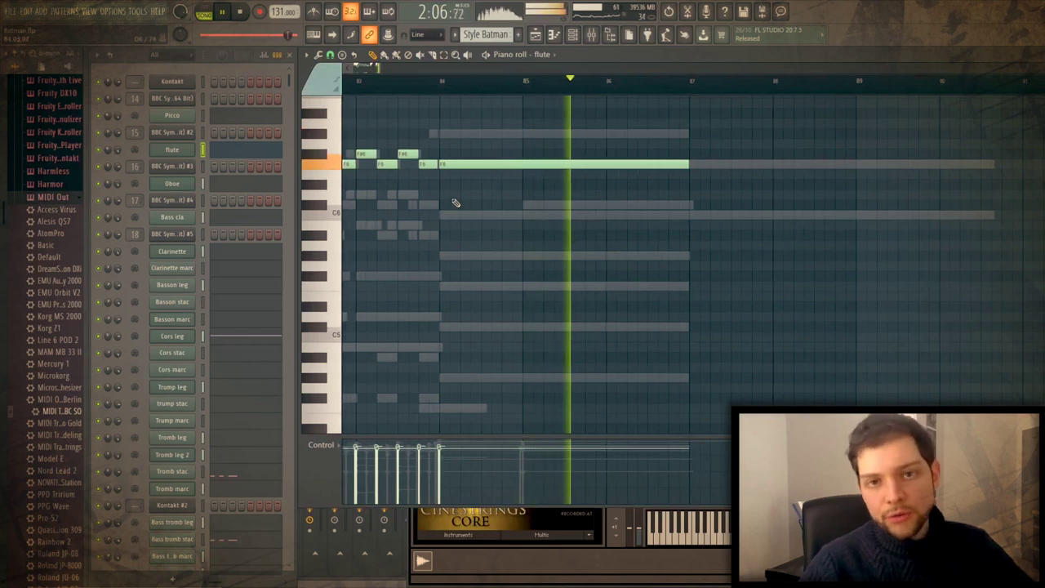
key(space)
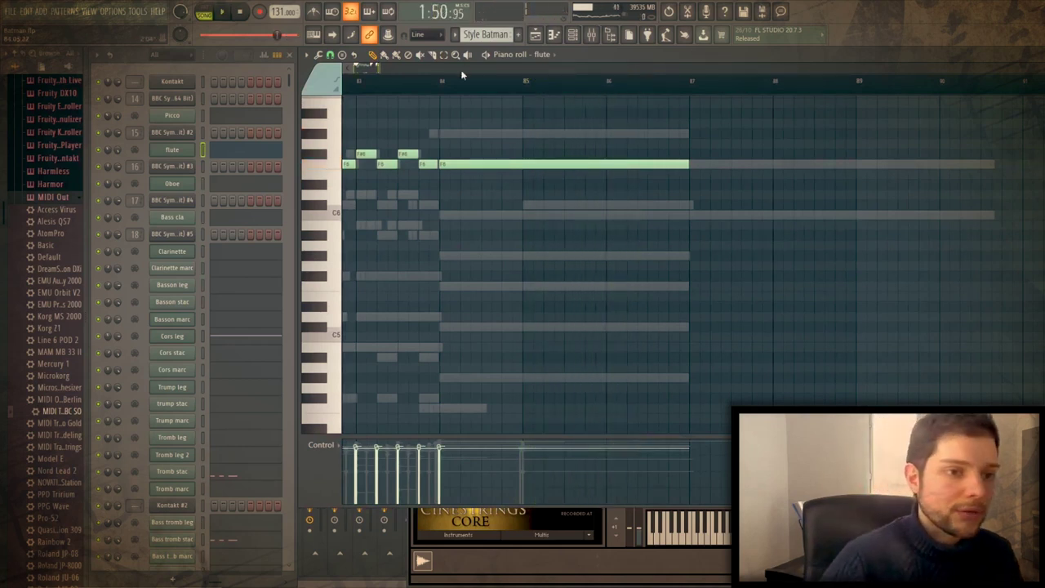
scroll(460, 71, left, 2)
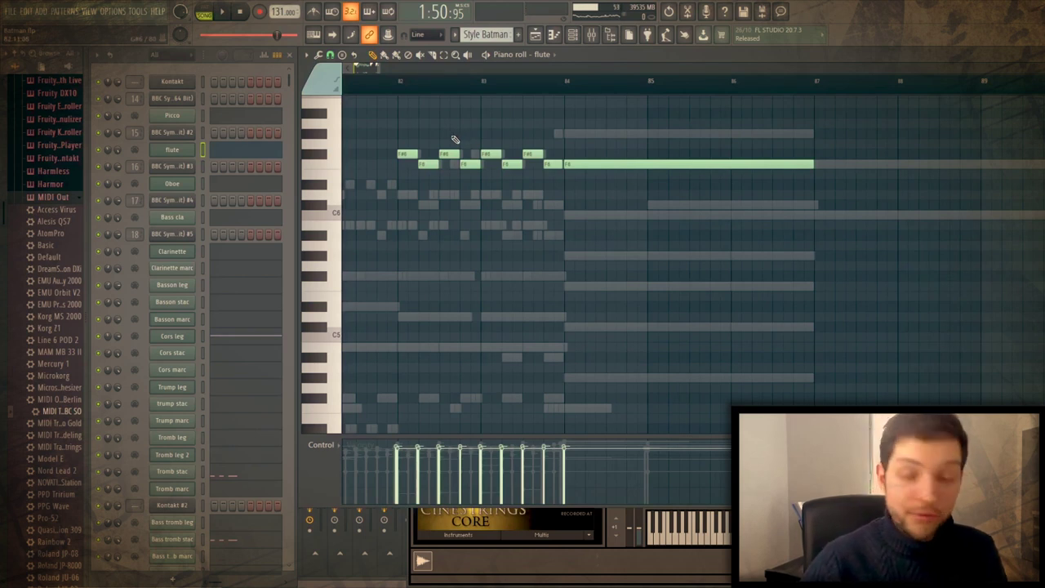